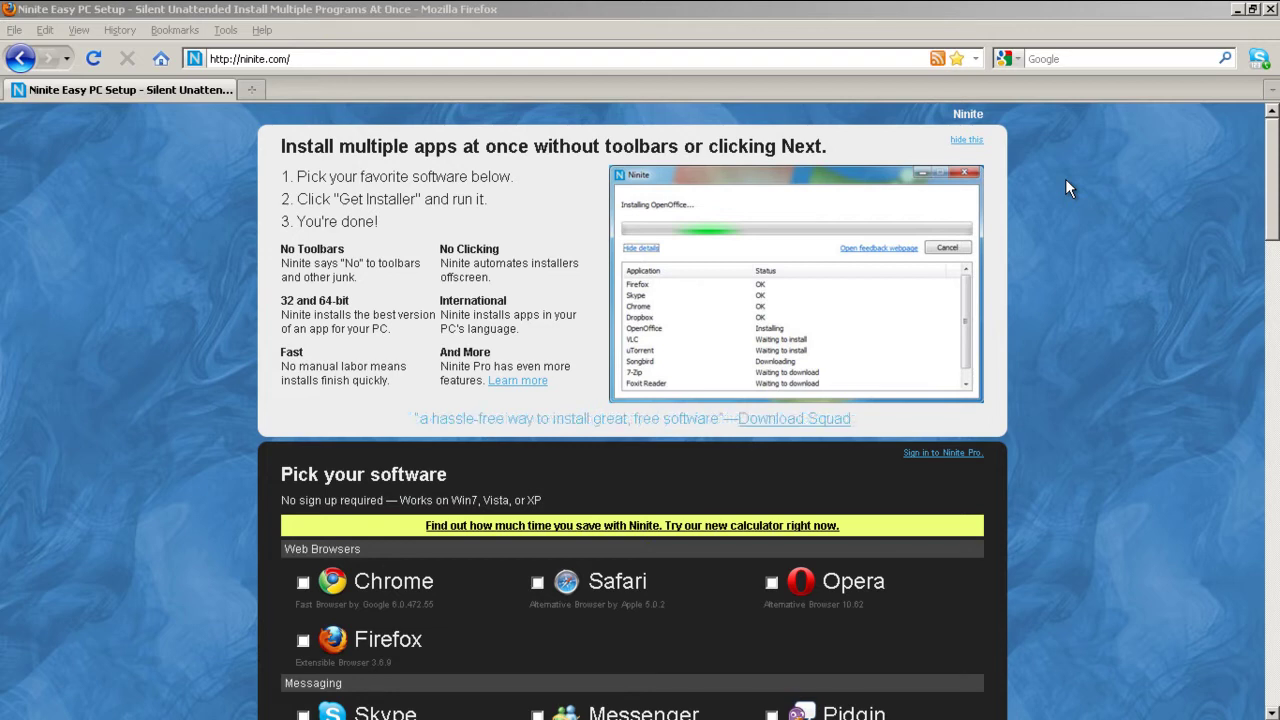
Tick Chrome, Firefox, Skype, iTunes and Picasa in Ninite's app list.
scroll(1078, 259, down, 5)
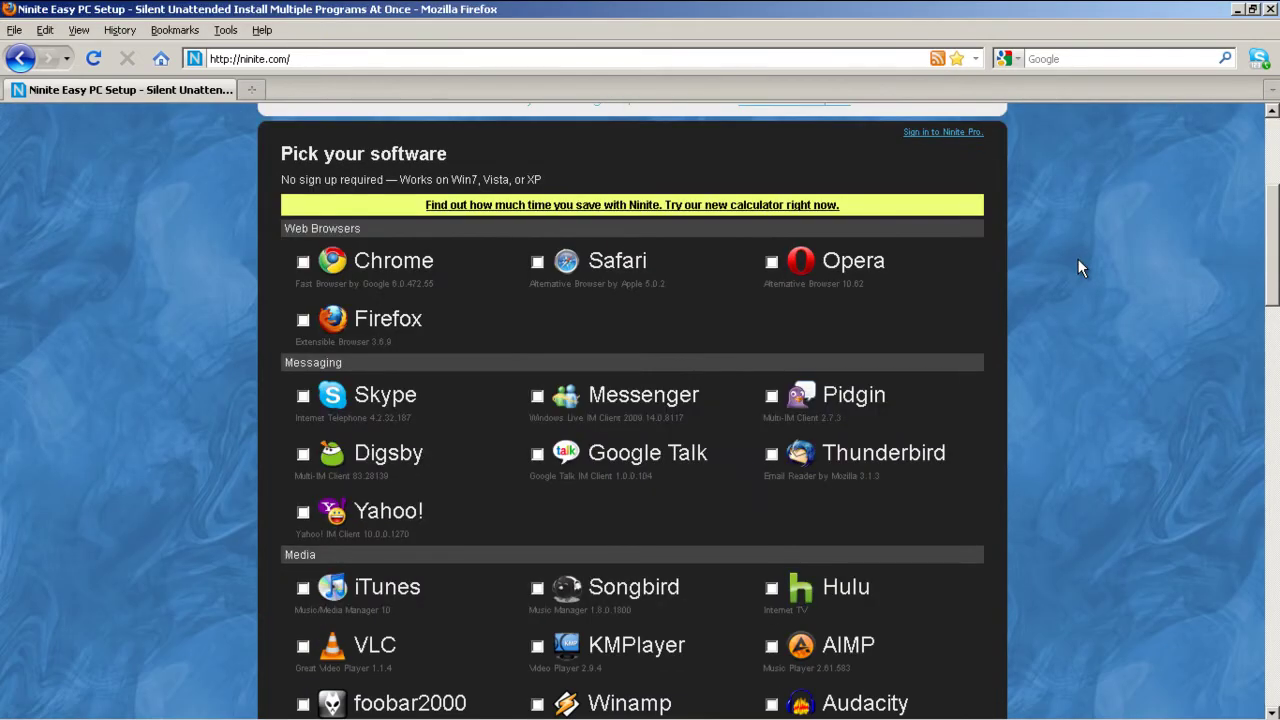
click(386, 270)
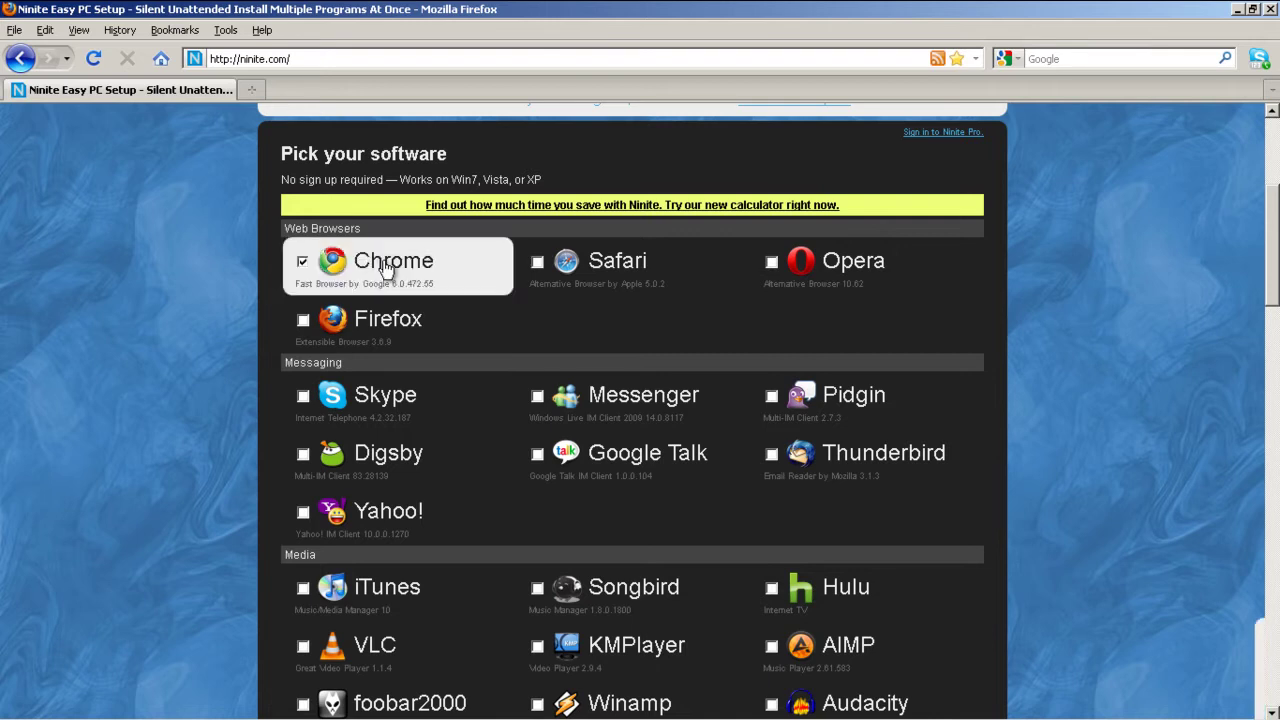
click(380, 341)
scroll(697, 366, down, 2)
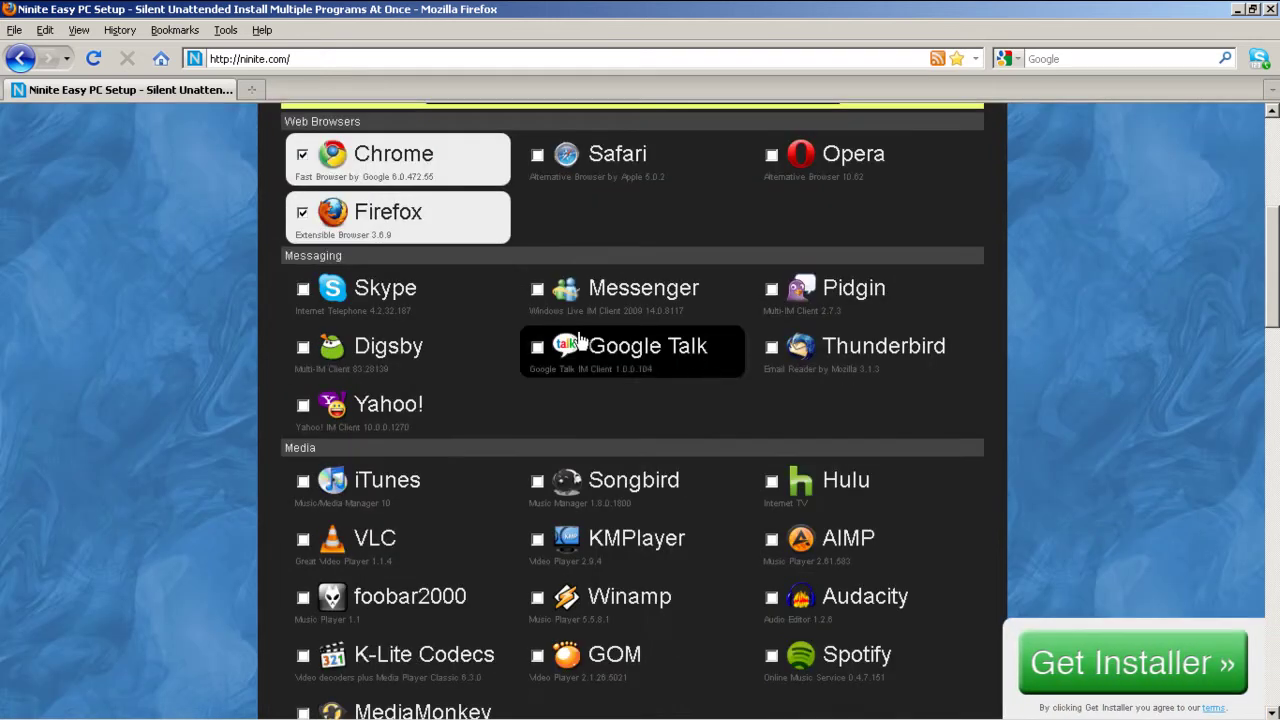
click(417, 289)
scroll(482, 334, down, 2)
scroll(482, 334, down, 2)
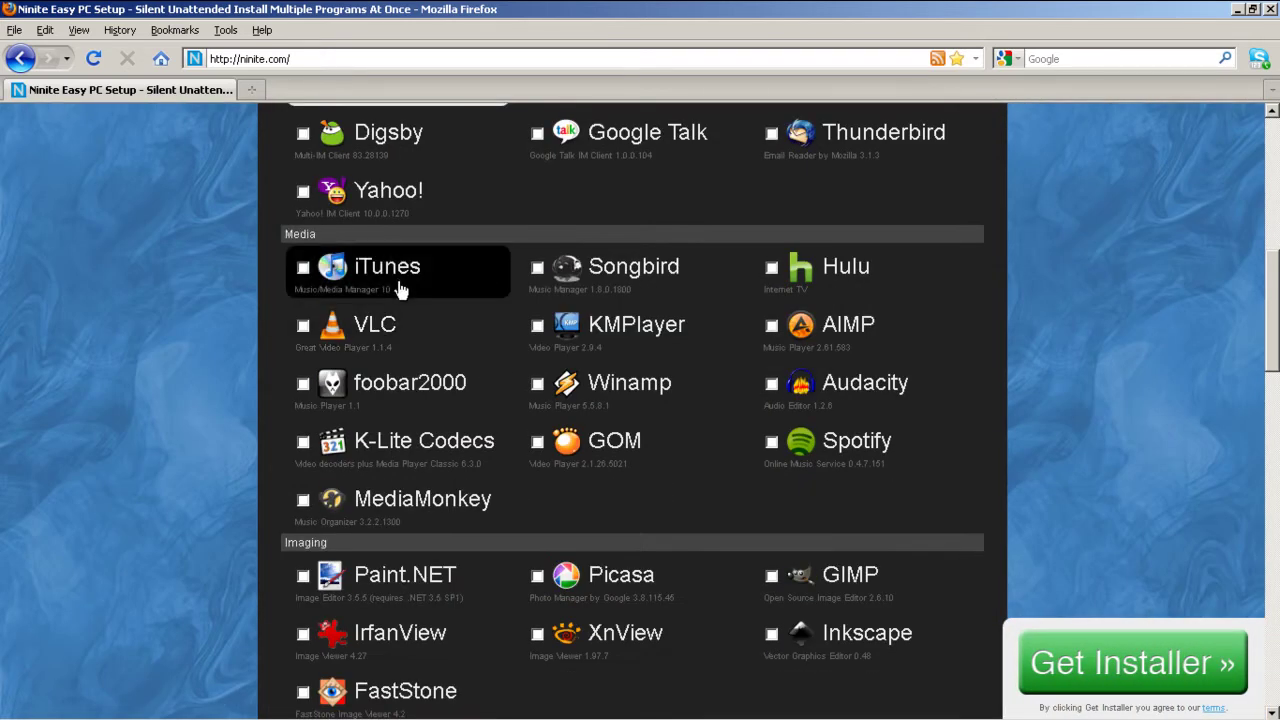
click(400, 287)
scroll(560, 325, down, 6)
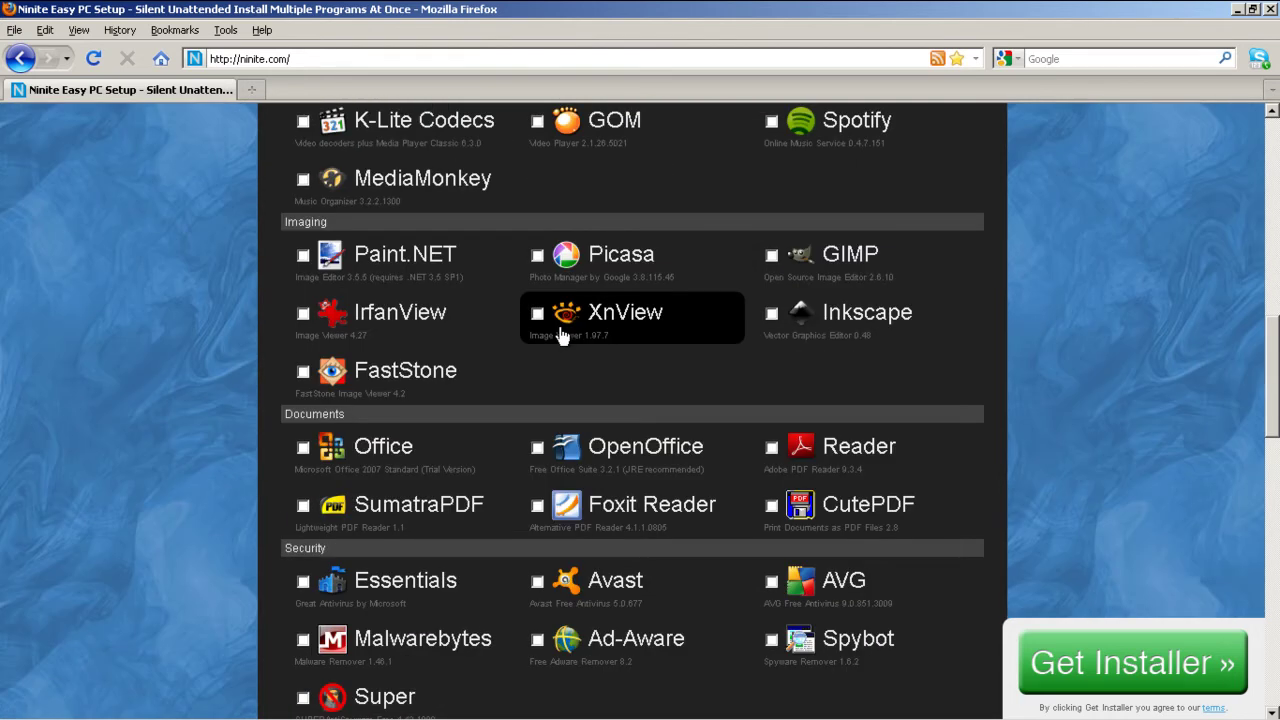
click(556, 255)
scroll(757, 385, down, 6)
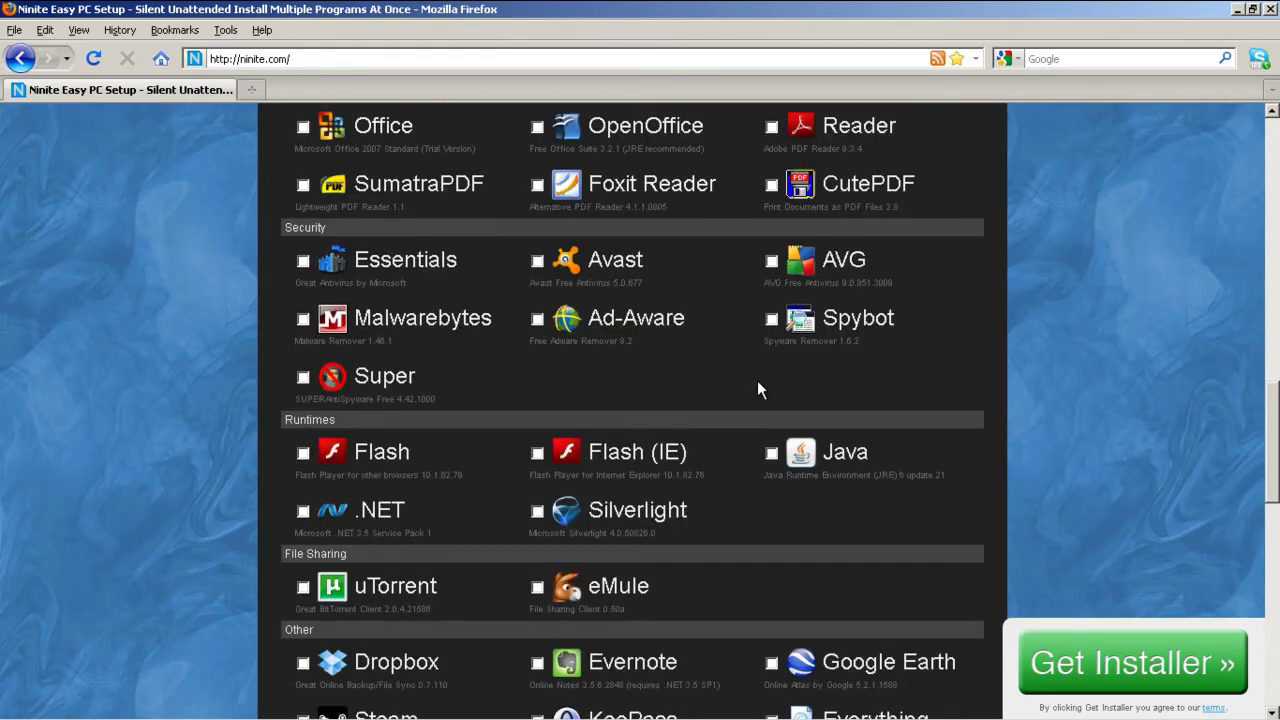
scroll(745, 340, down, 2)
scroll(745, 340, up, 2)
Tick AVG, Spybot, Flash (IE), Java, Flash, .NET, uTorrent and Evernote further down the list.
click(839, 288)
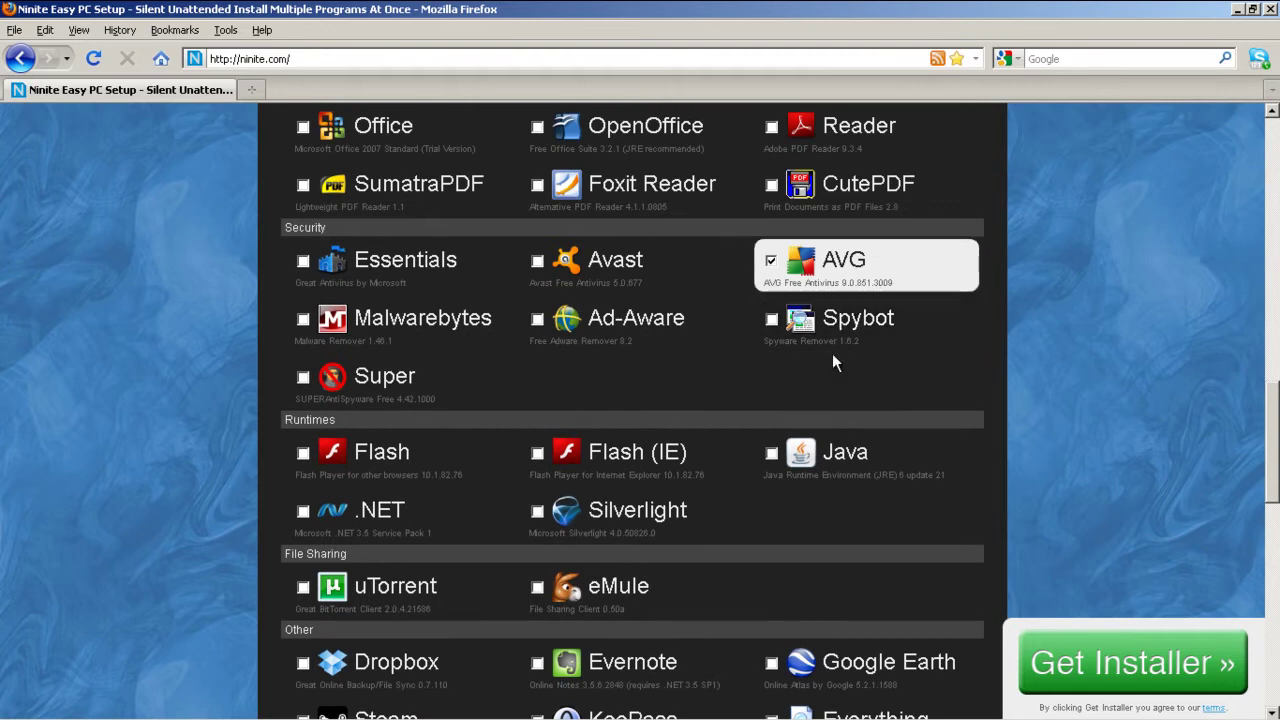
click(833, 333)
scroll(835, 336, down, 4)
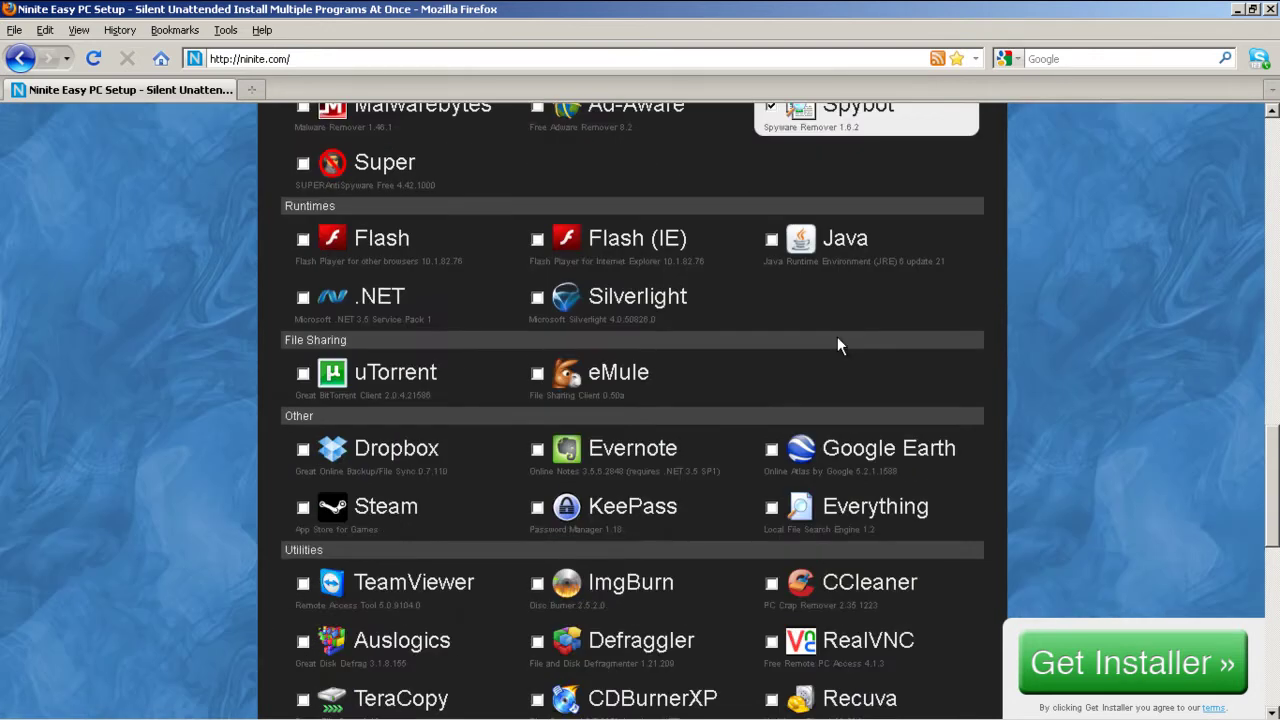
click(530, 248)
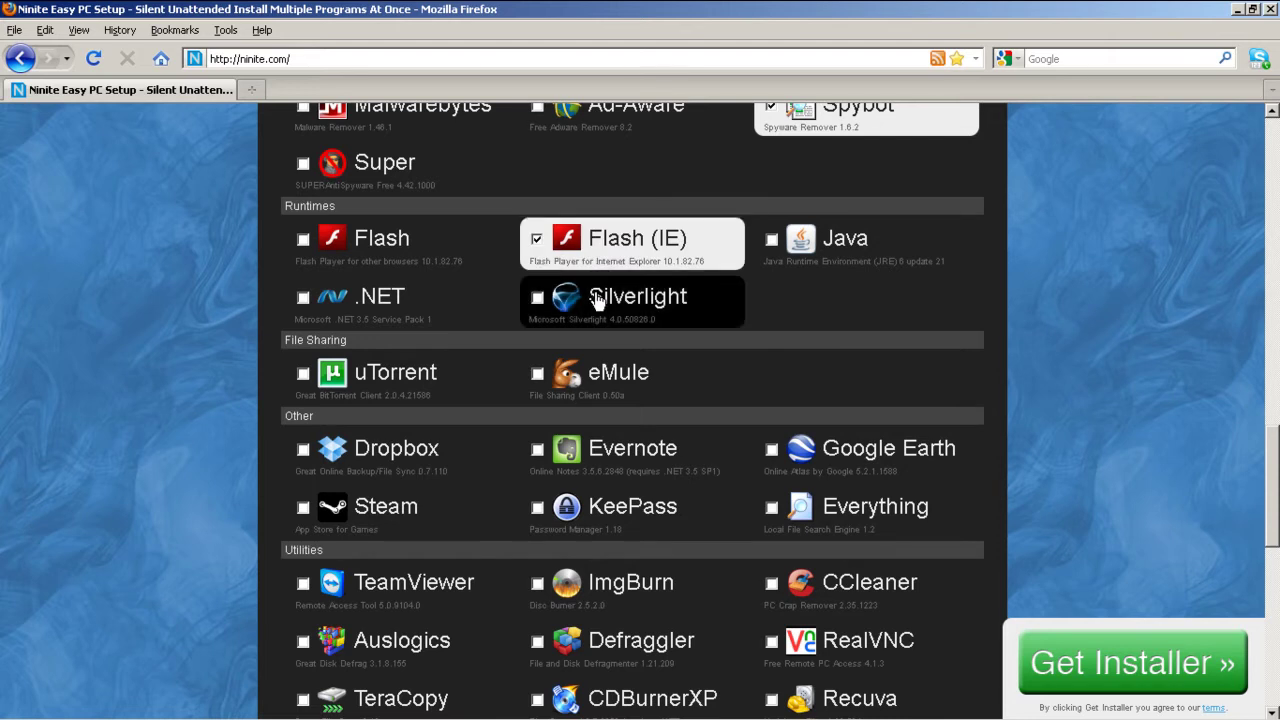
click(909, 248)
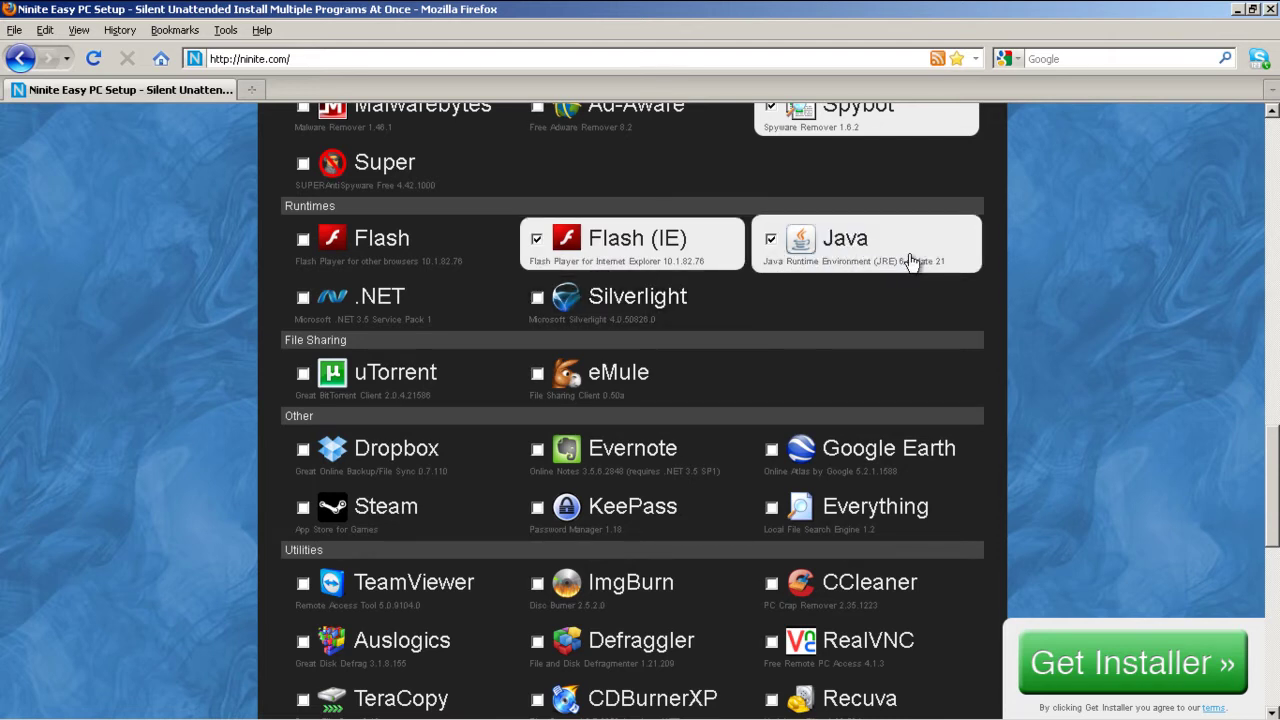
click(445, 258)
scroll(667, 295, down, 2)
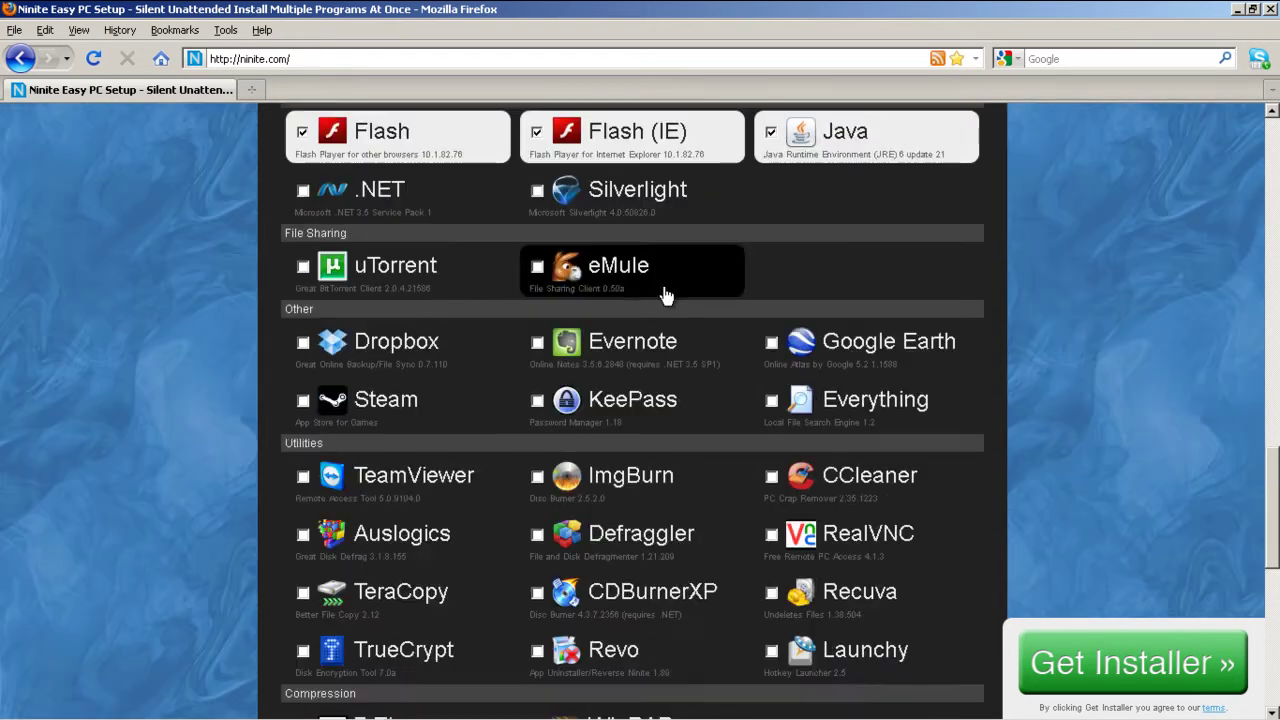
click(370, 210)
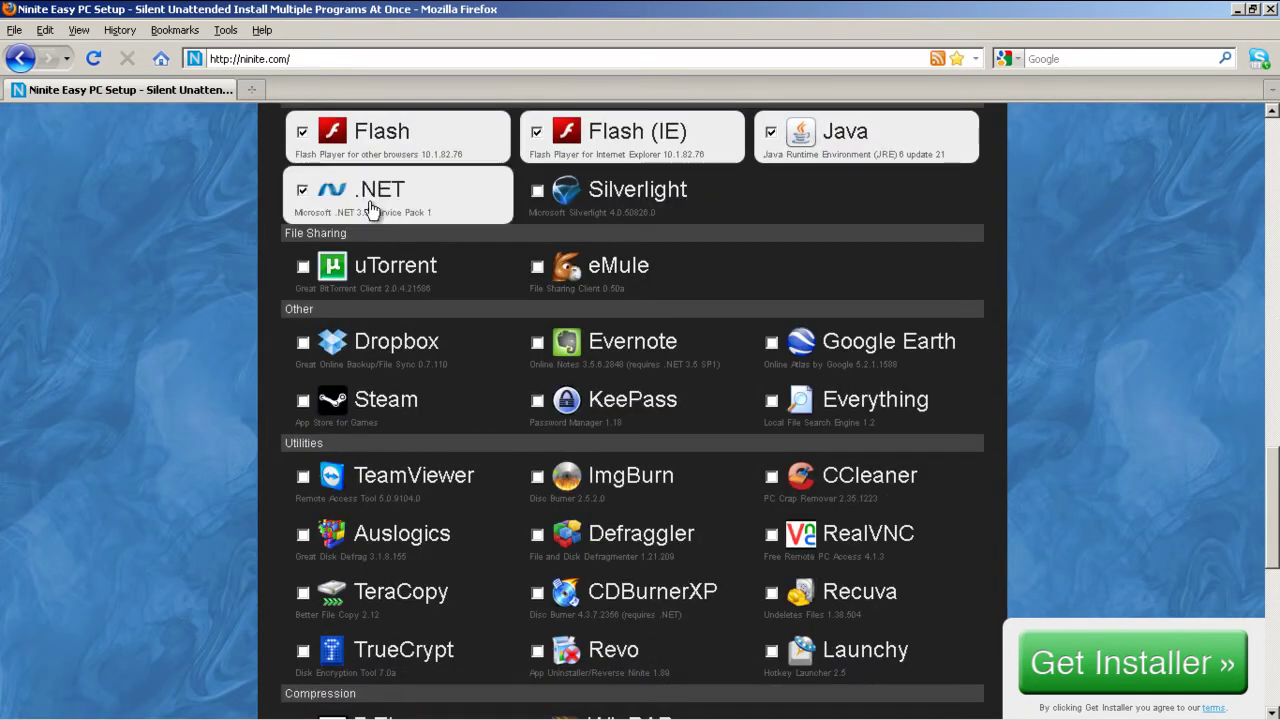
scroll(833, 344, down, 2)
click(398, 180)
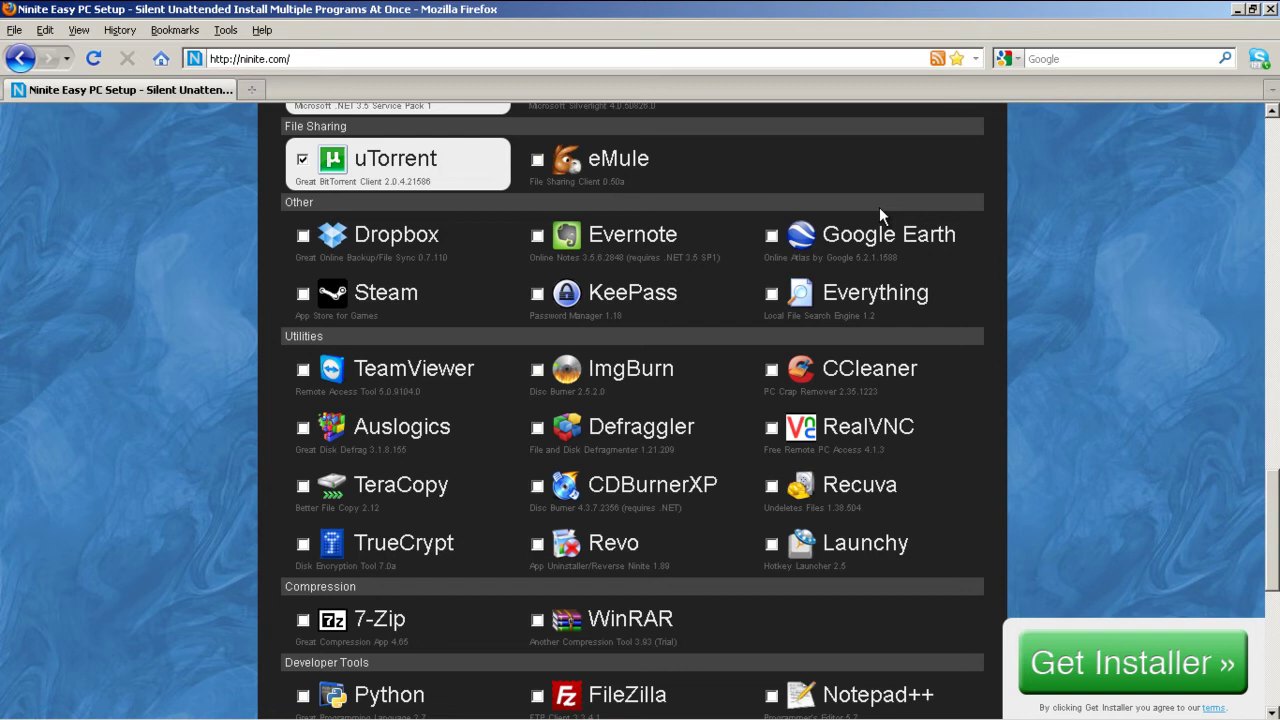
click(640, 238)
scroll(826, 244, down, 4)
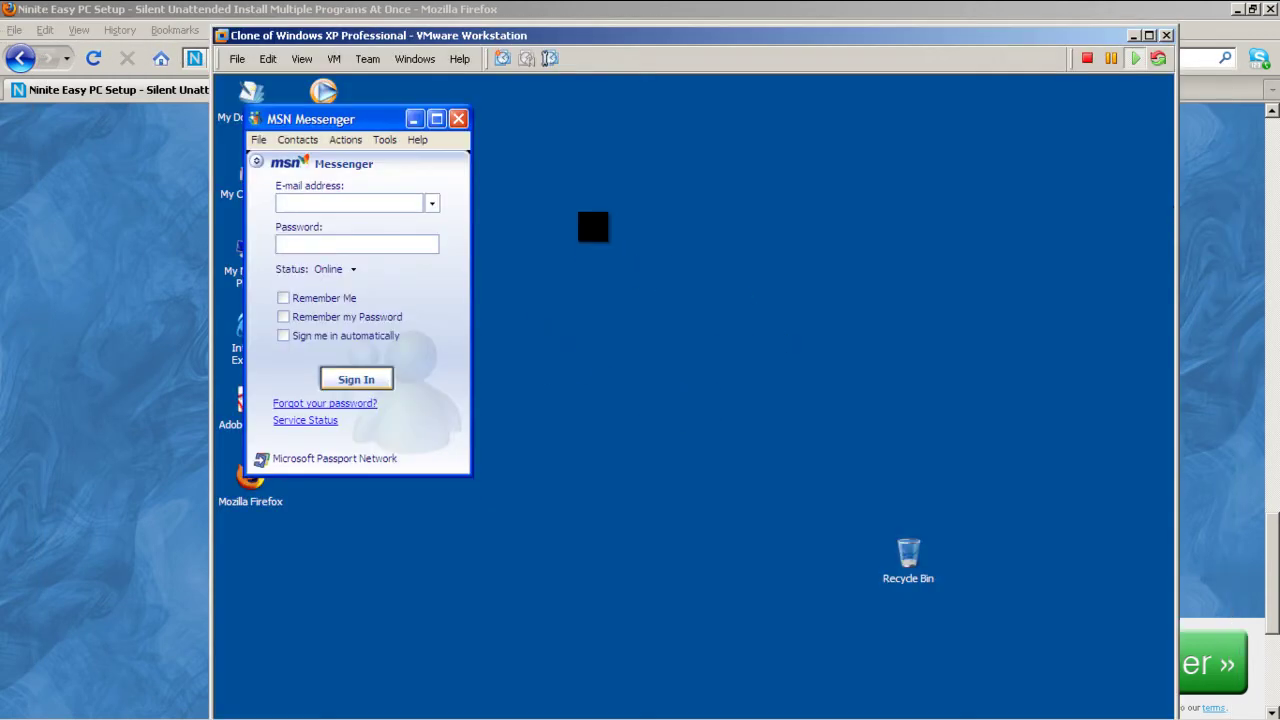
In the XP desktop's Display Properties, set the resolution to 1280 by 768, apply and keep it.
right_click(579, 211)
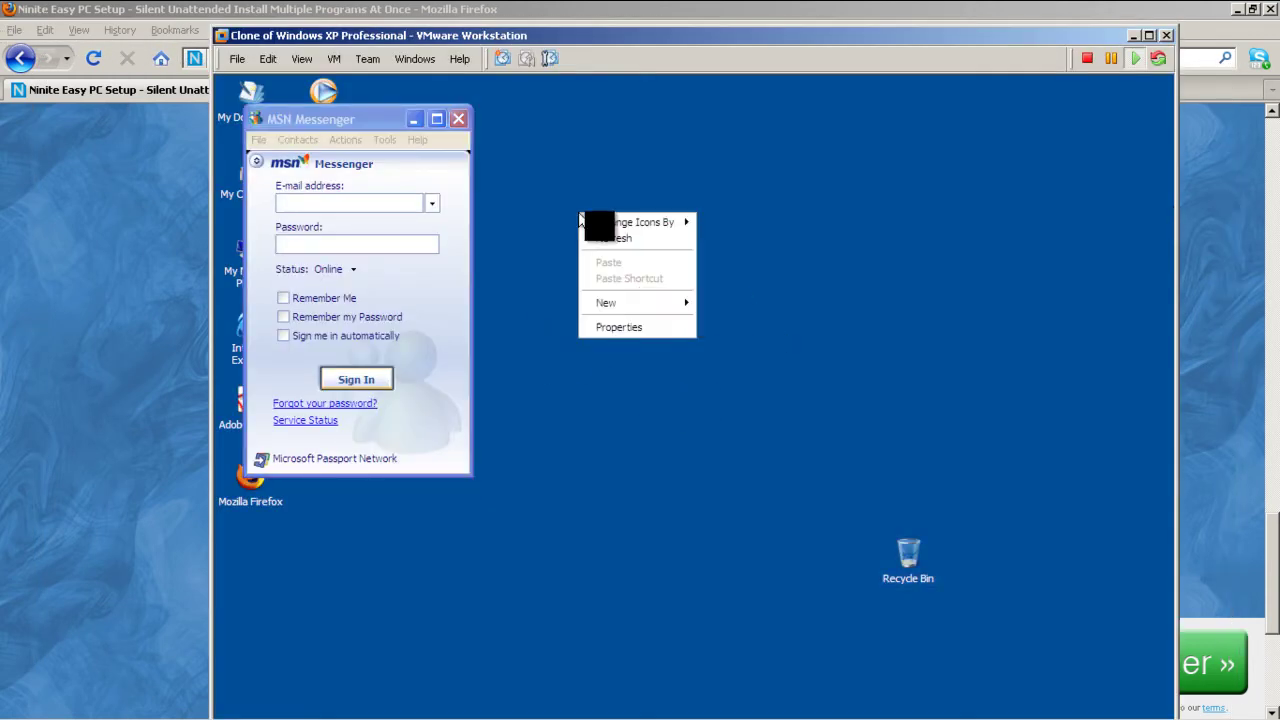
click(655, 328)
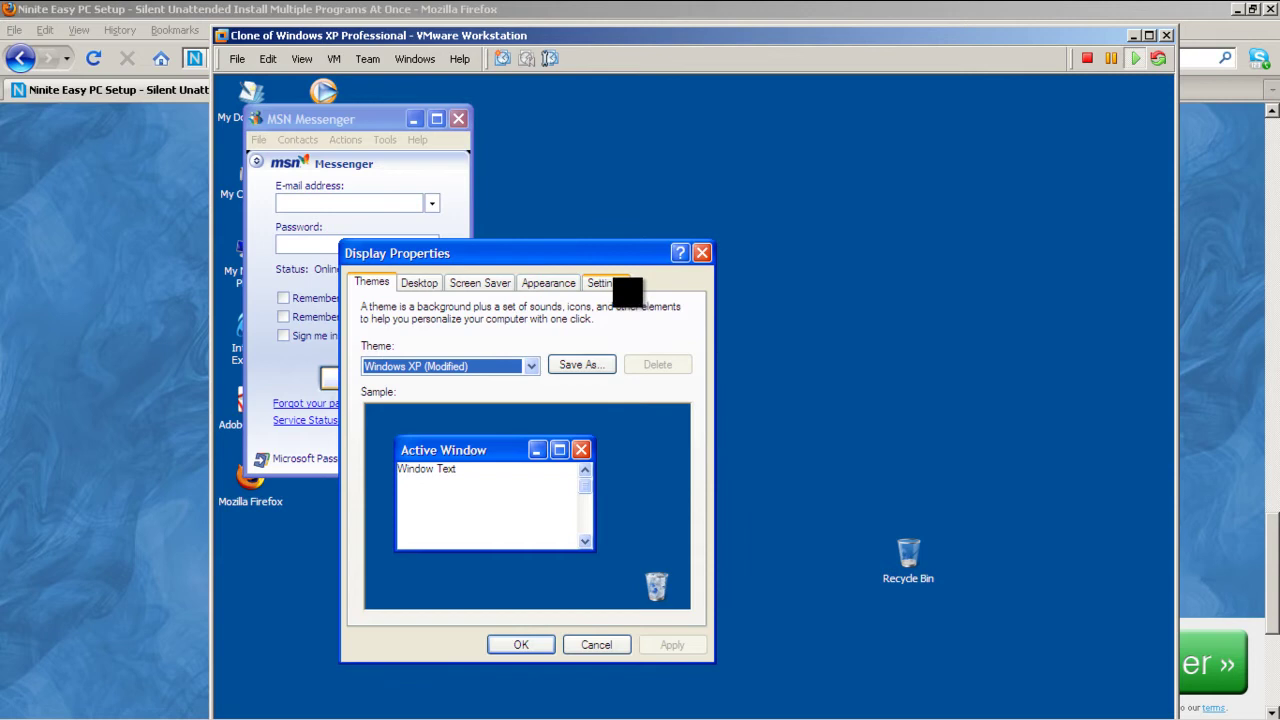
click(605, 282)
drag(410, 548, 429, 548)
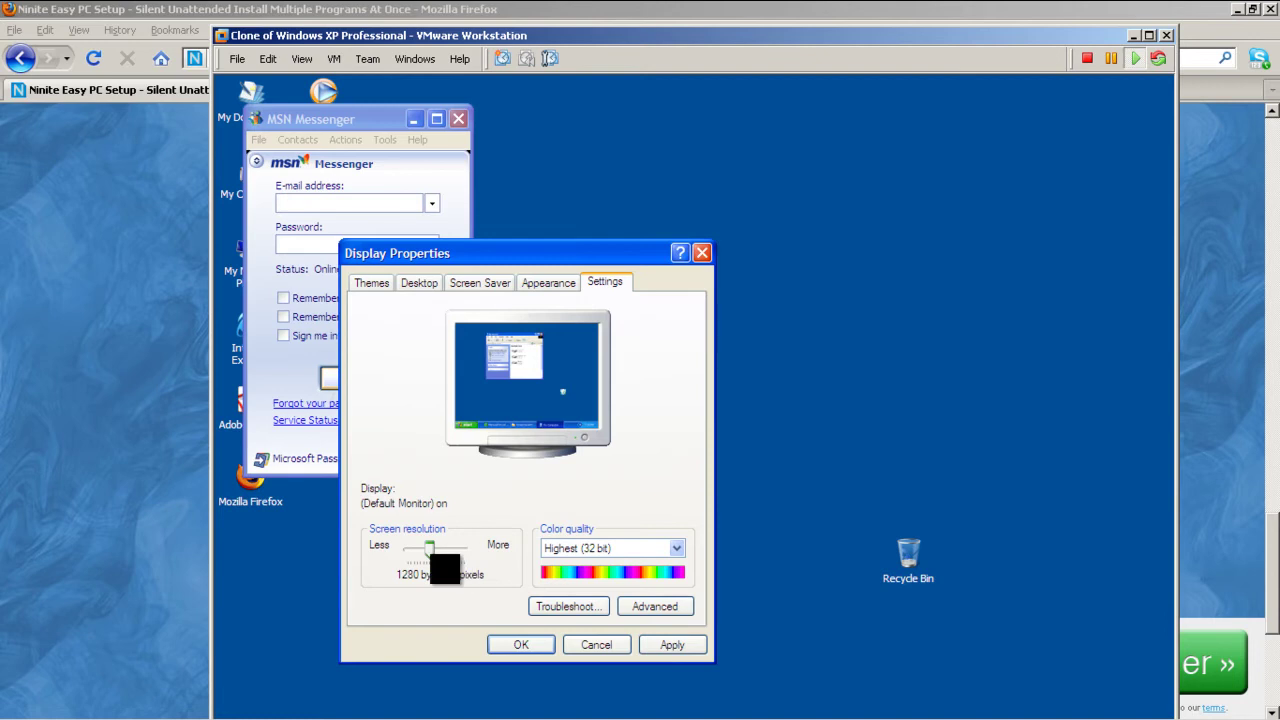
drag(429, 548, 420, 548)
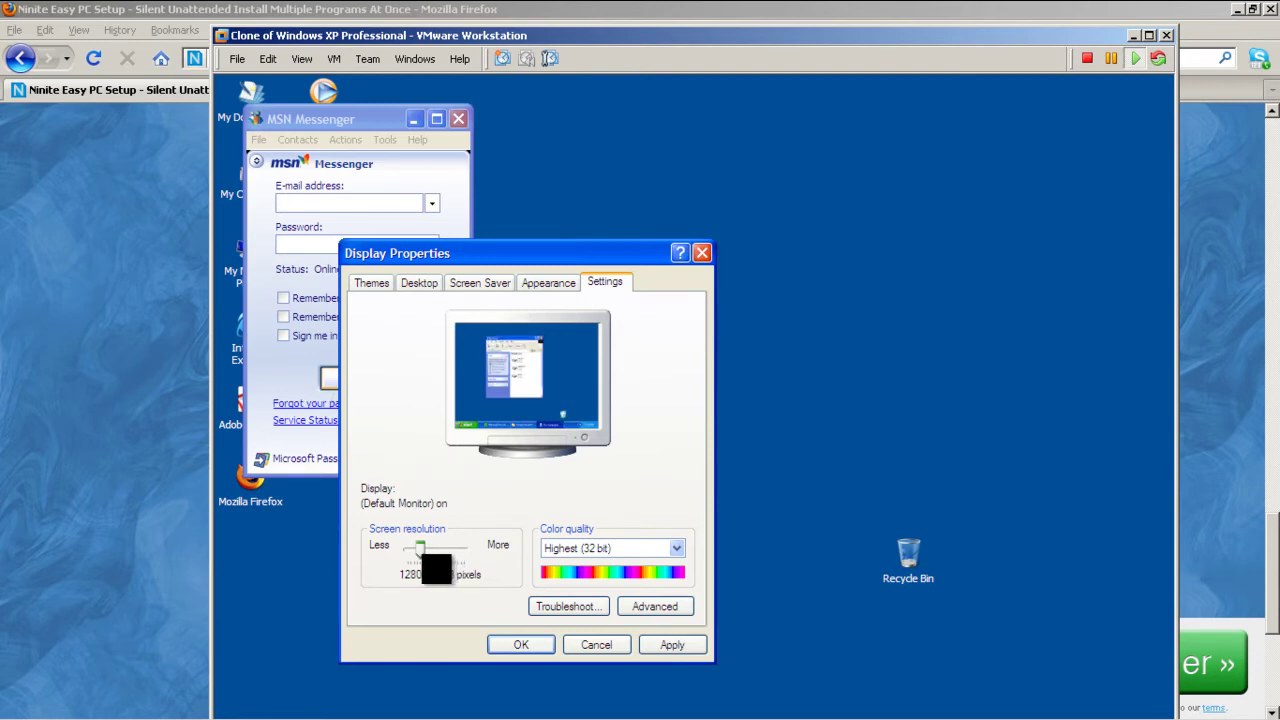
click(672, 646)
click(612, 411)
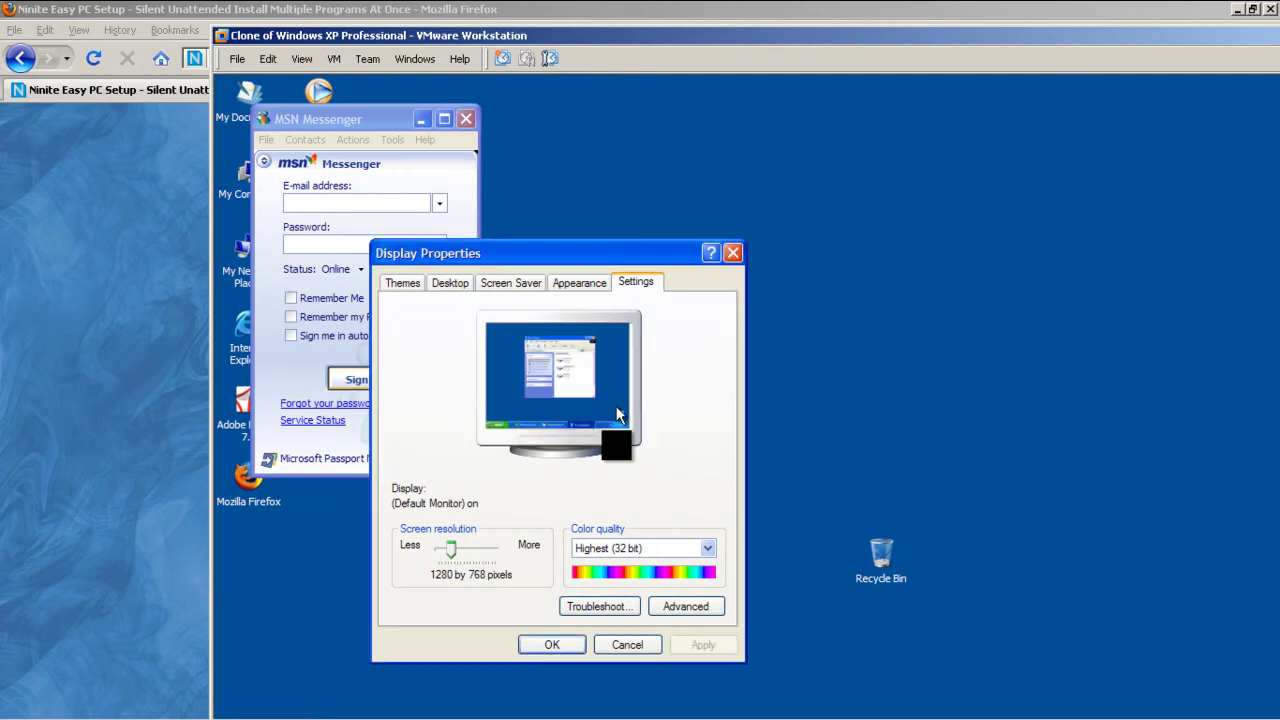
click(552, 644)
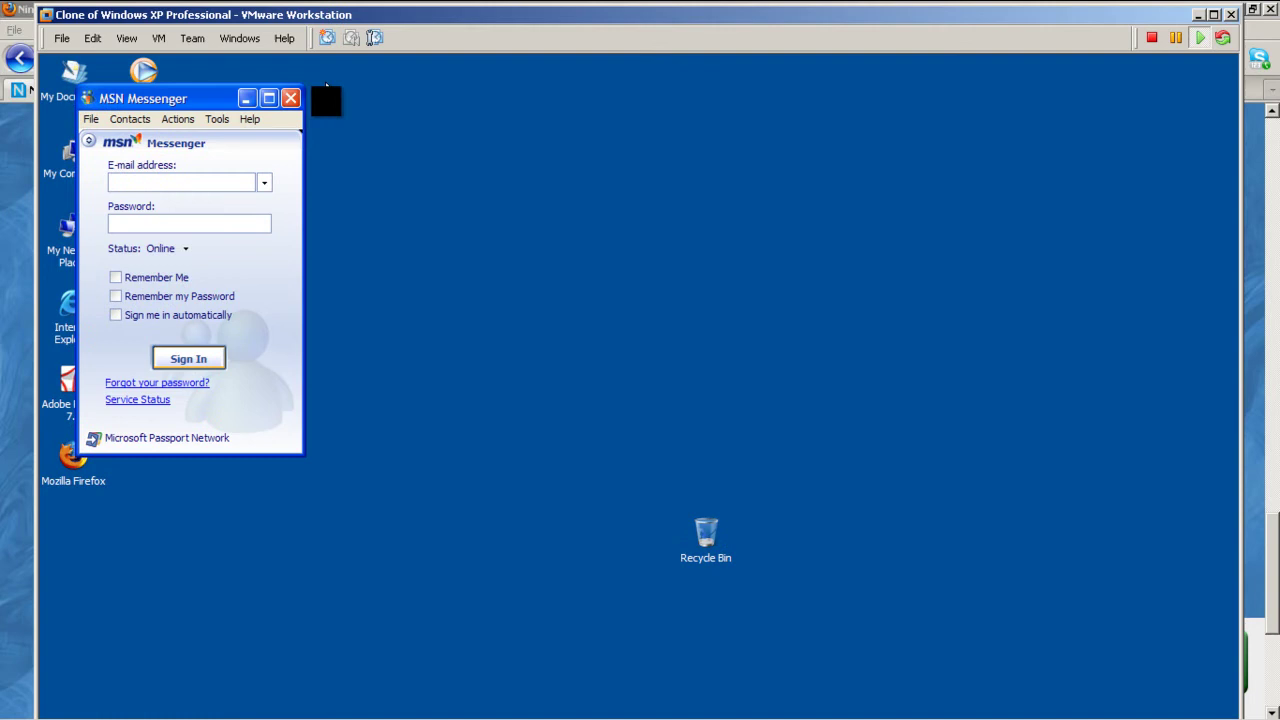
Close the MSN Messenger sign-in, maximize the VM window and launch Firefox.
click(290, 98)
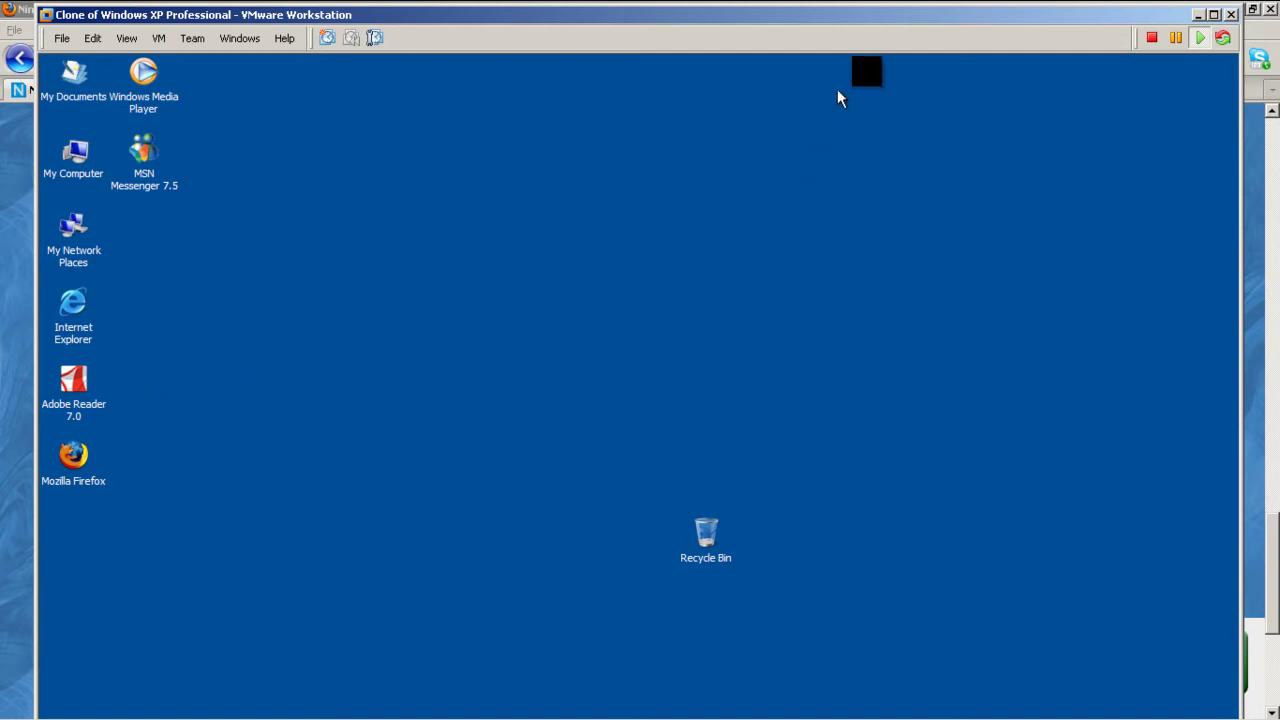
double_click(873, 17)
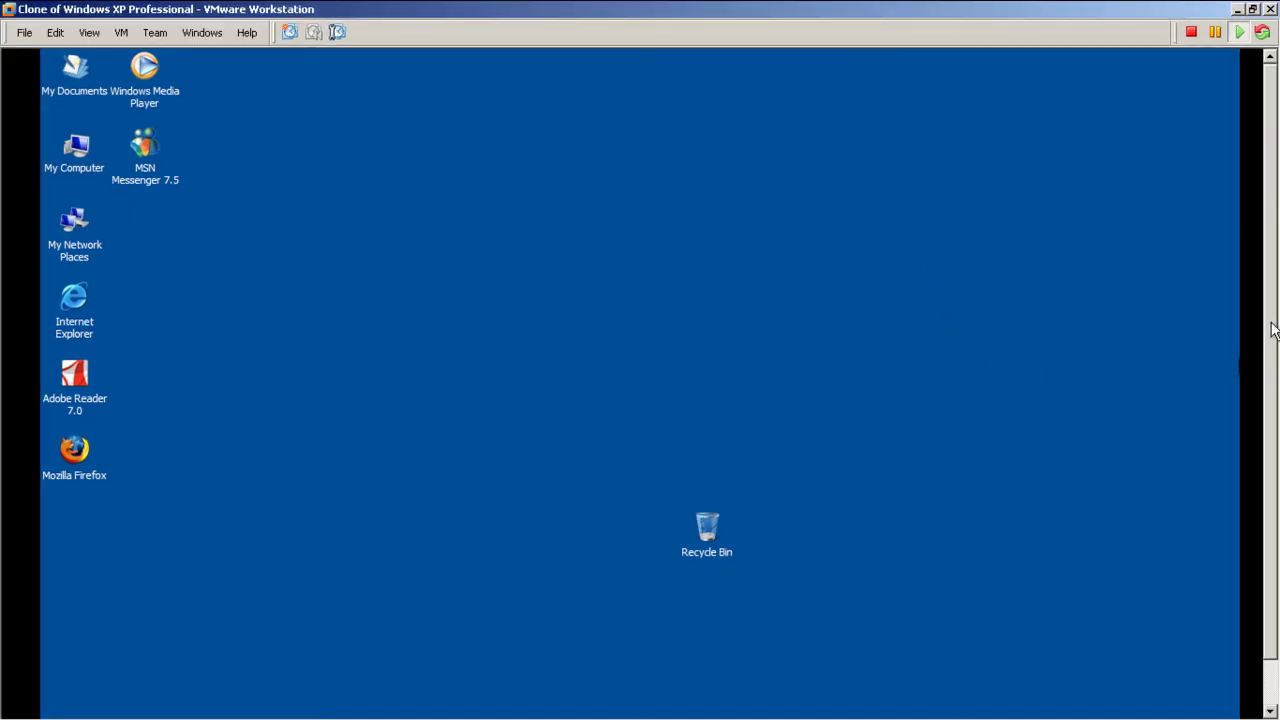
click(75, 450)
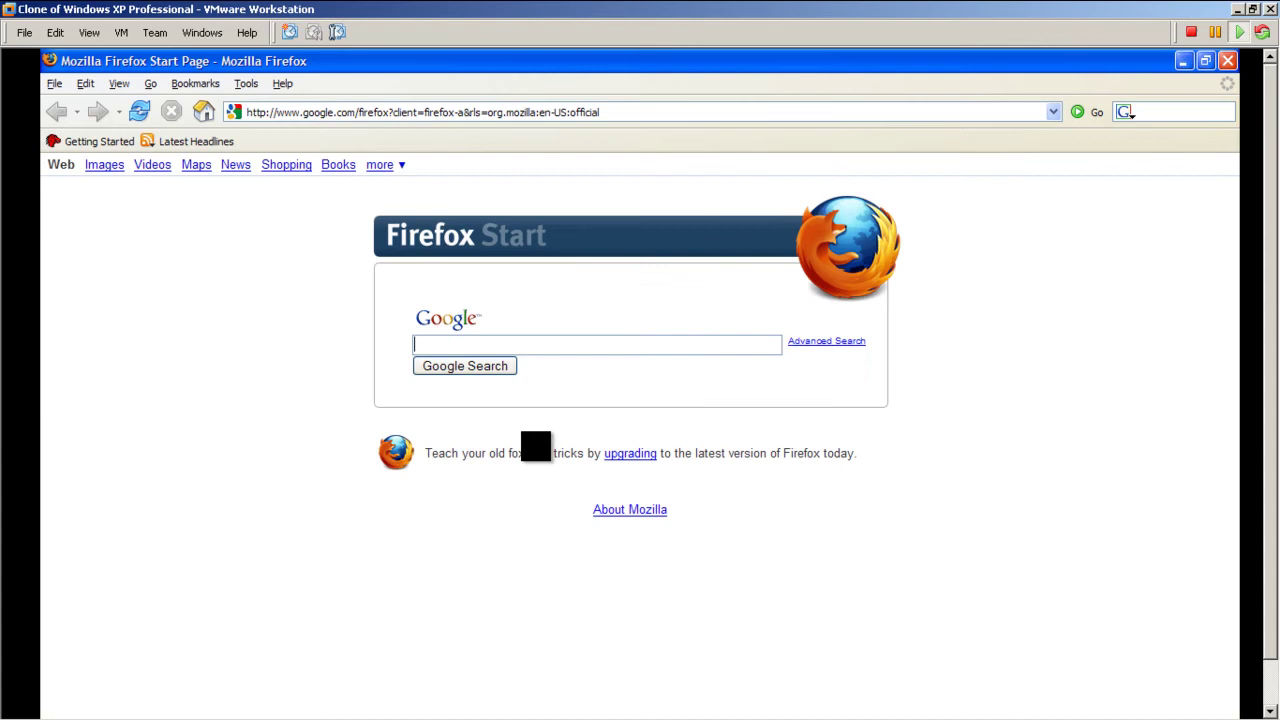
Replace Firefox's web address with ninite.com and load the site.
click(722, 112)
key(BackSpace)
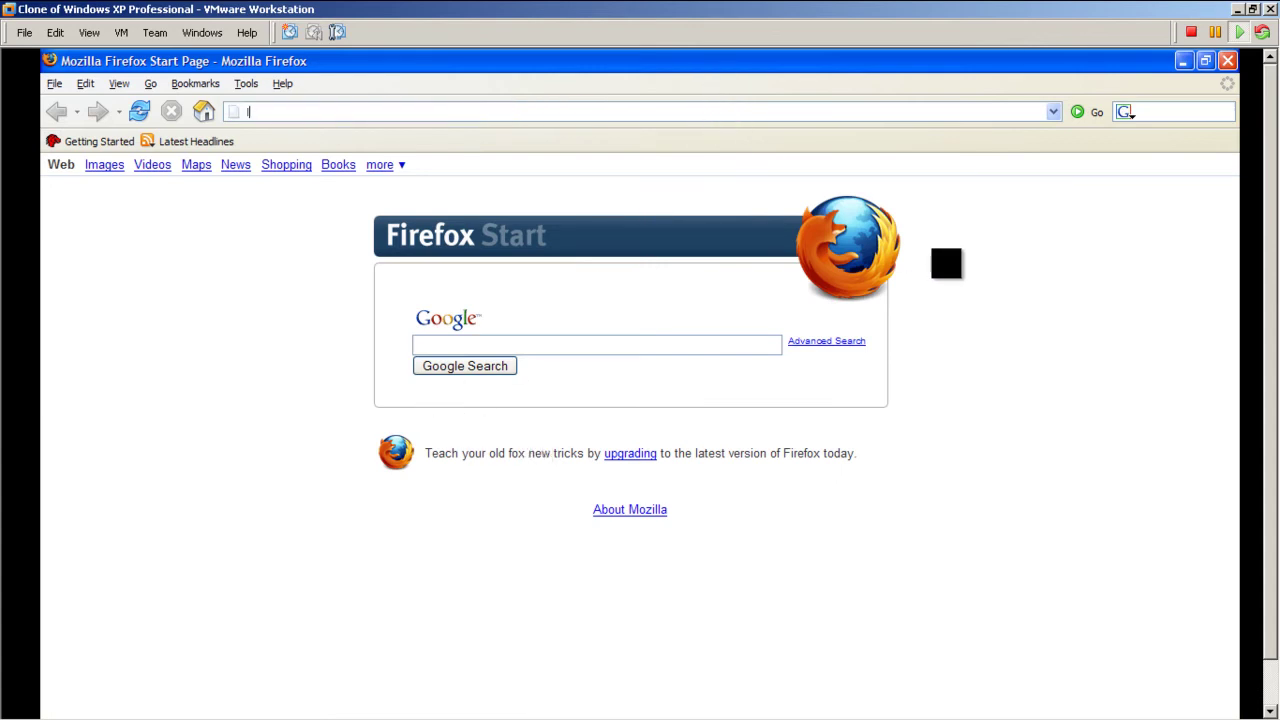
text(ninit)
text(e.com)
key(Return)
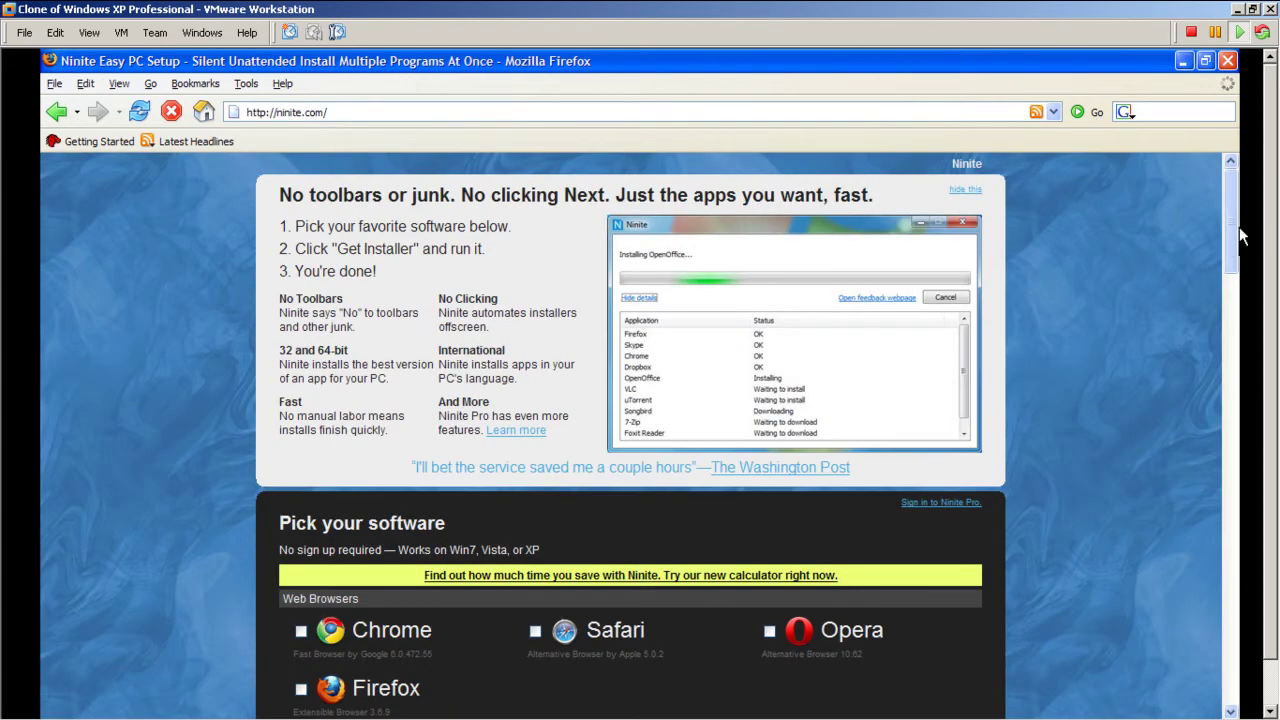
Tick Firefox, Chrome, Skype, VLC, Audacity, AVG and Spybot in Ninite's app list.
scroll(1210, 300, down, 6)
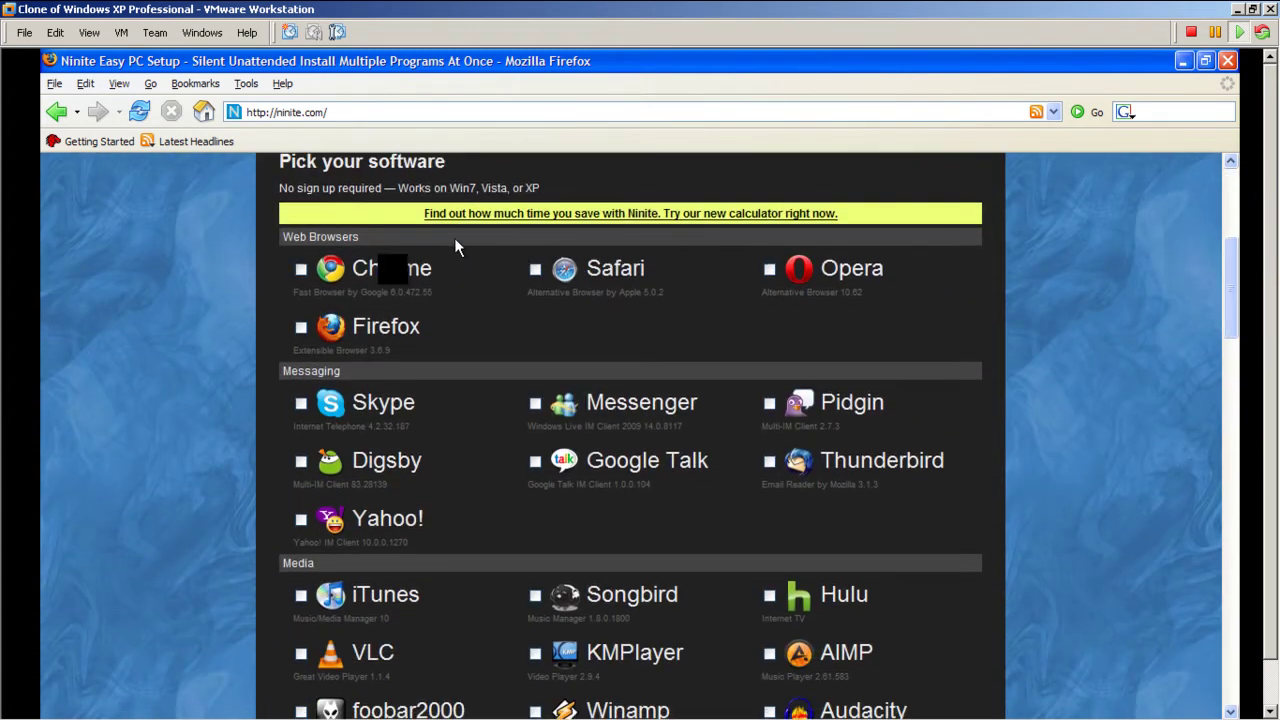
click(301, 328)
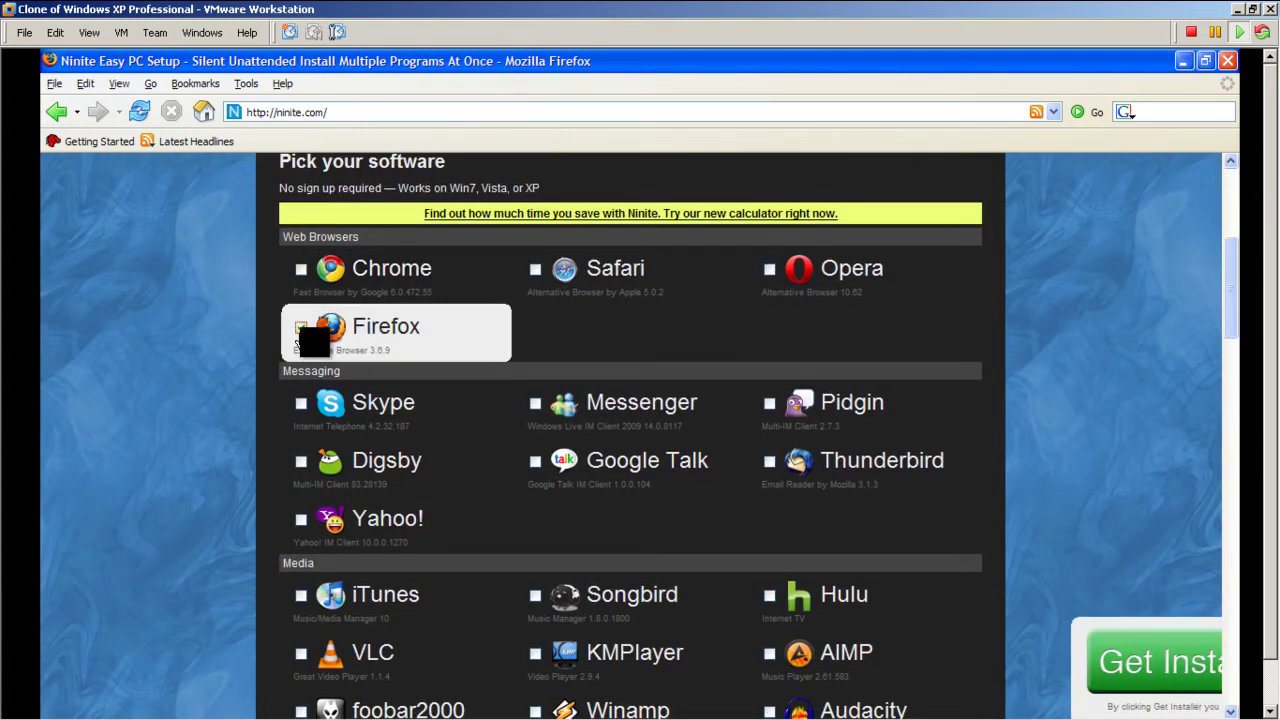
click(301, 269)
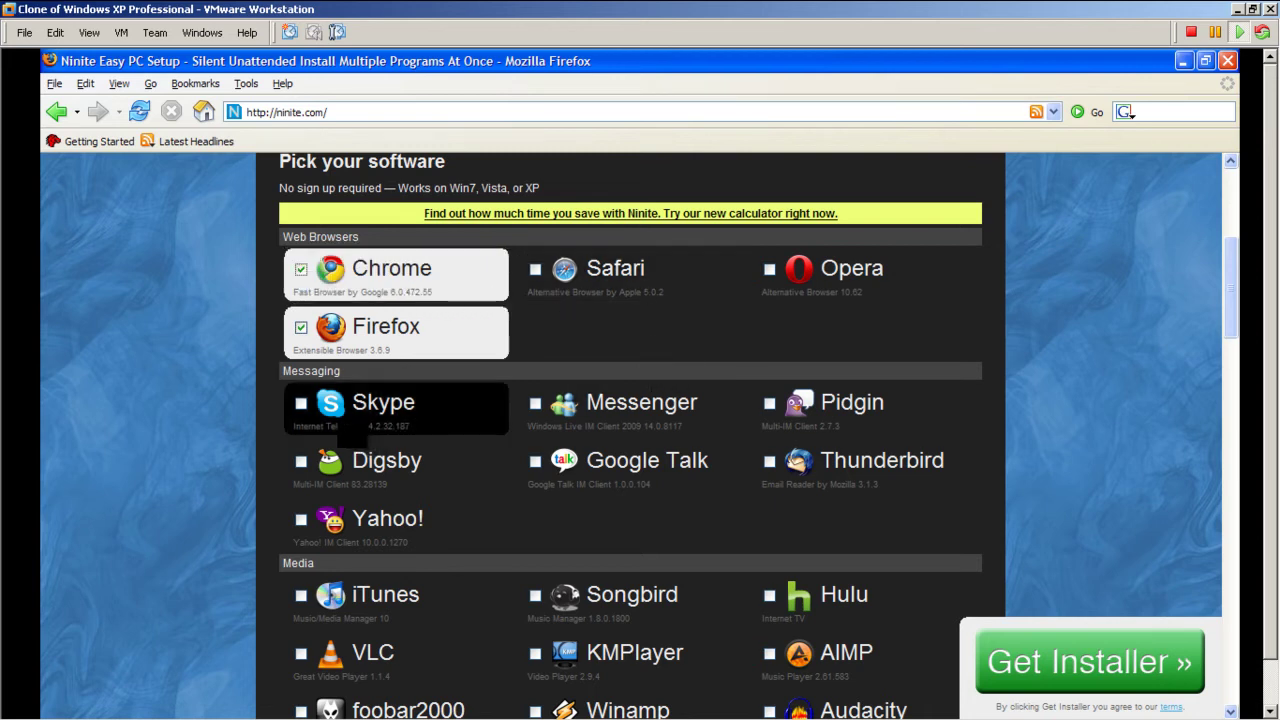
click(305, 405)
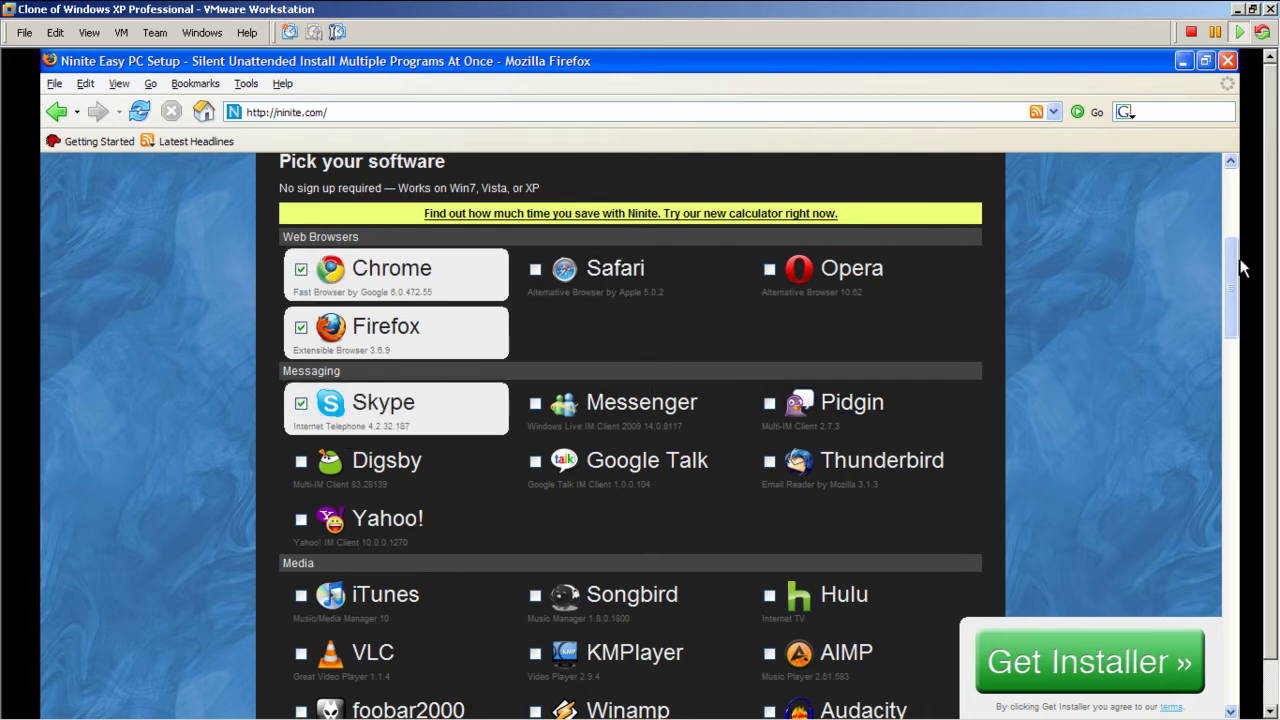
drag(1236, 262, 1236, 350)
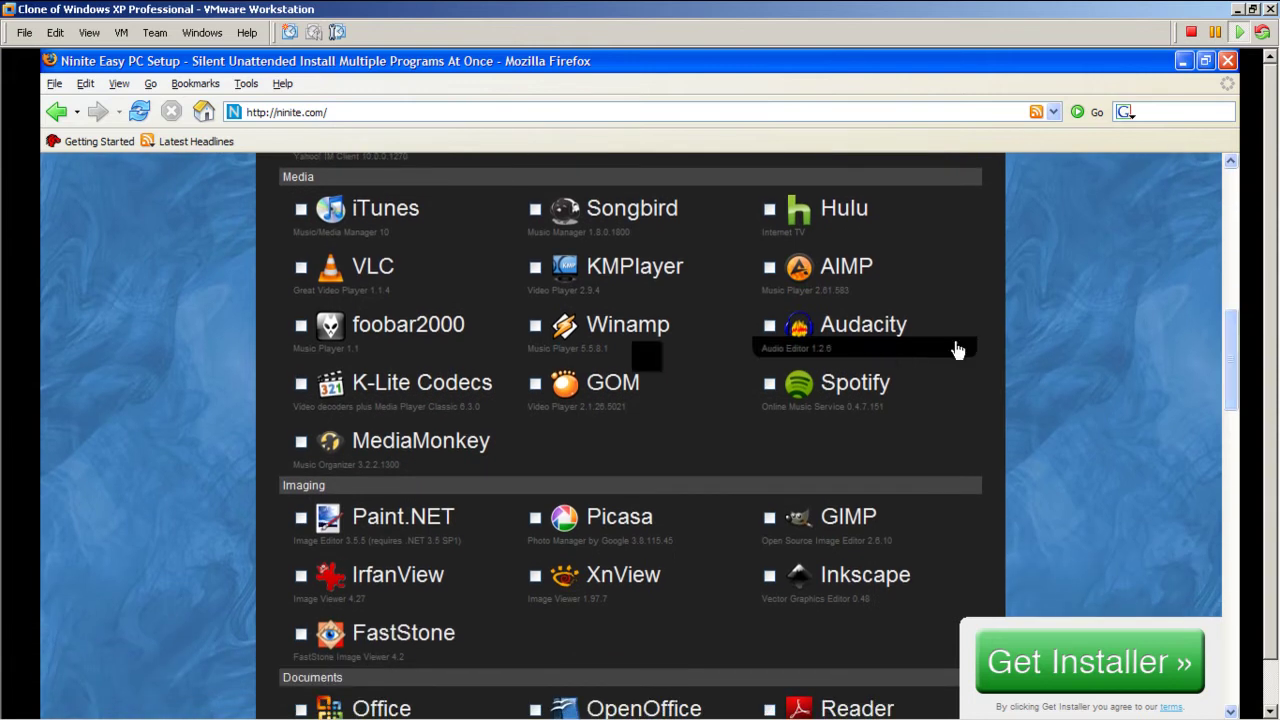
click(297, 289)
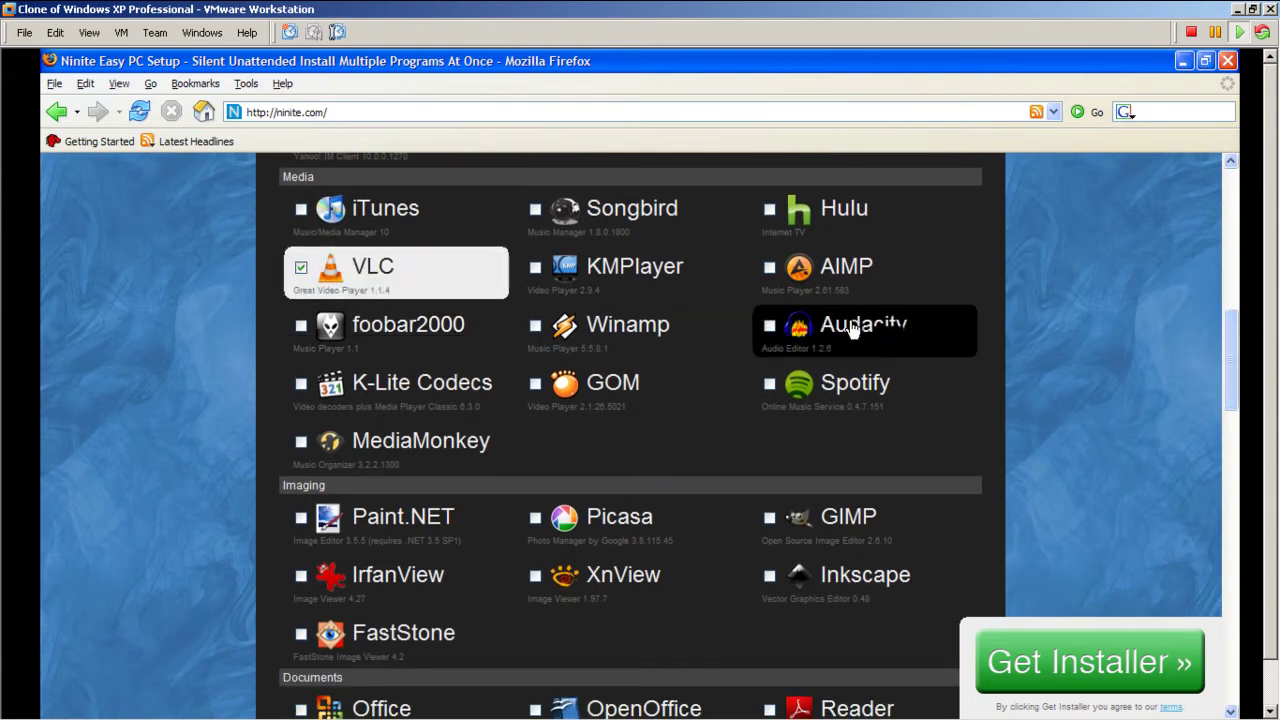
click(768, 340)
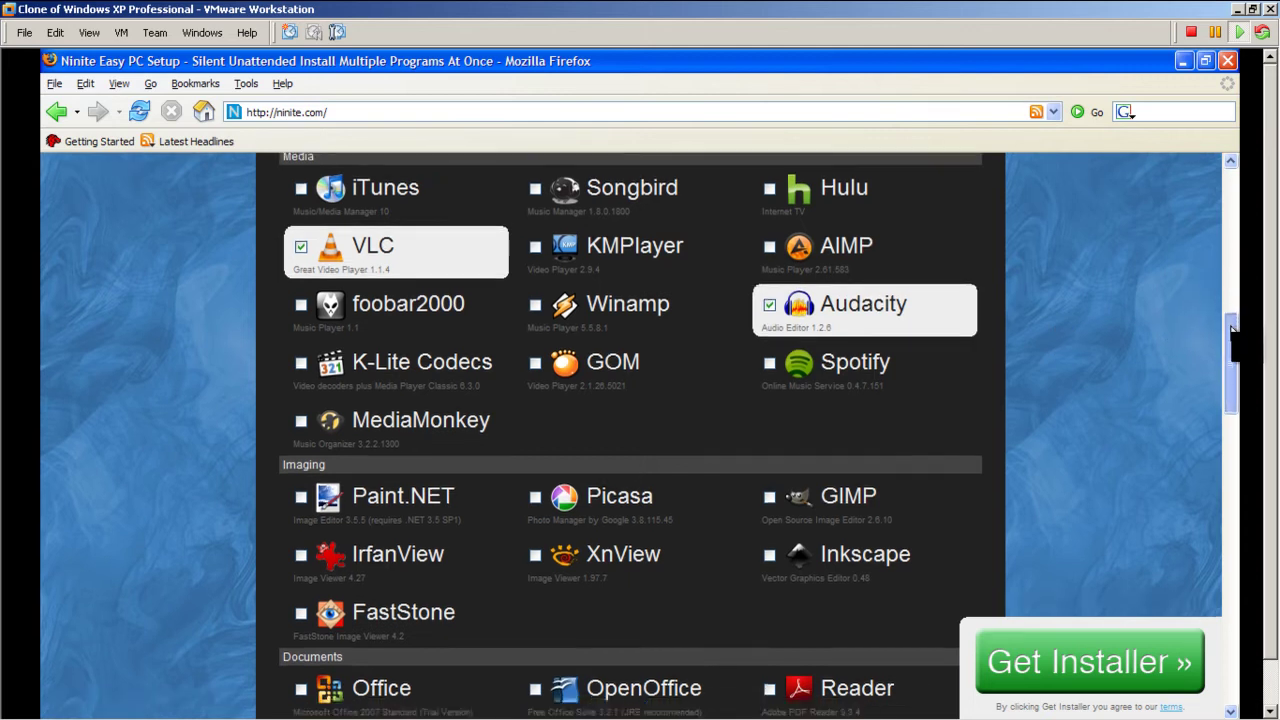
scroll(860, 428, down, 8)
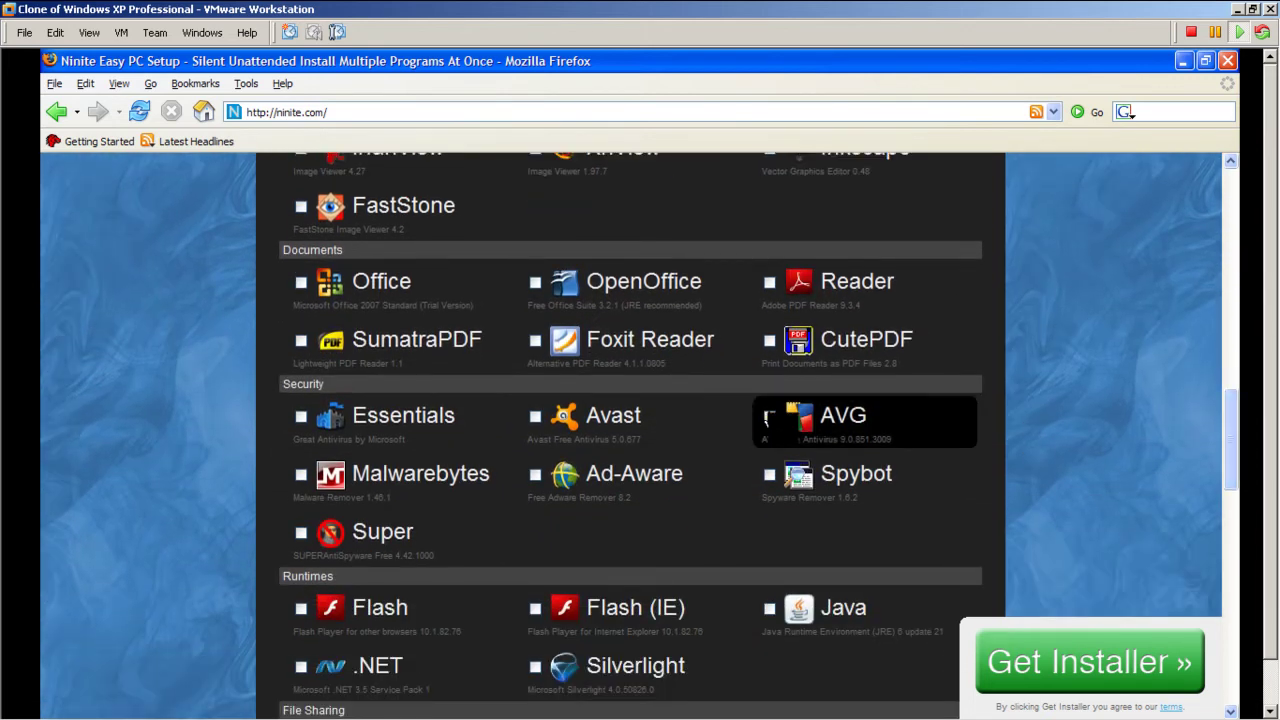
click(768, 417)
click(769, 475)
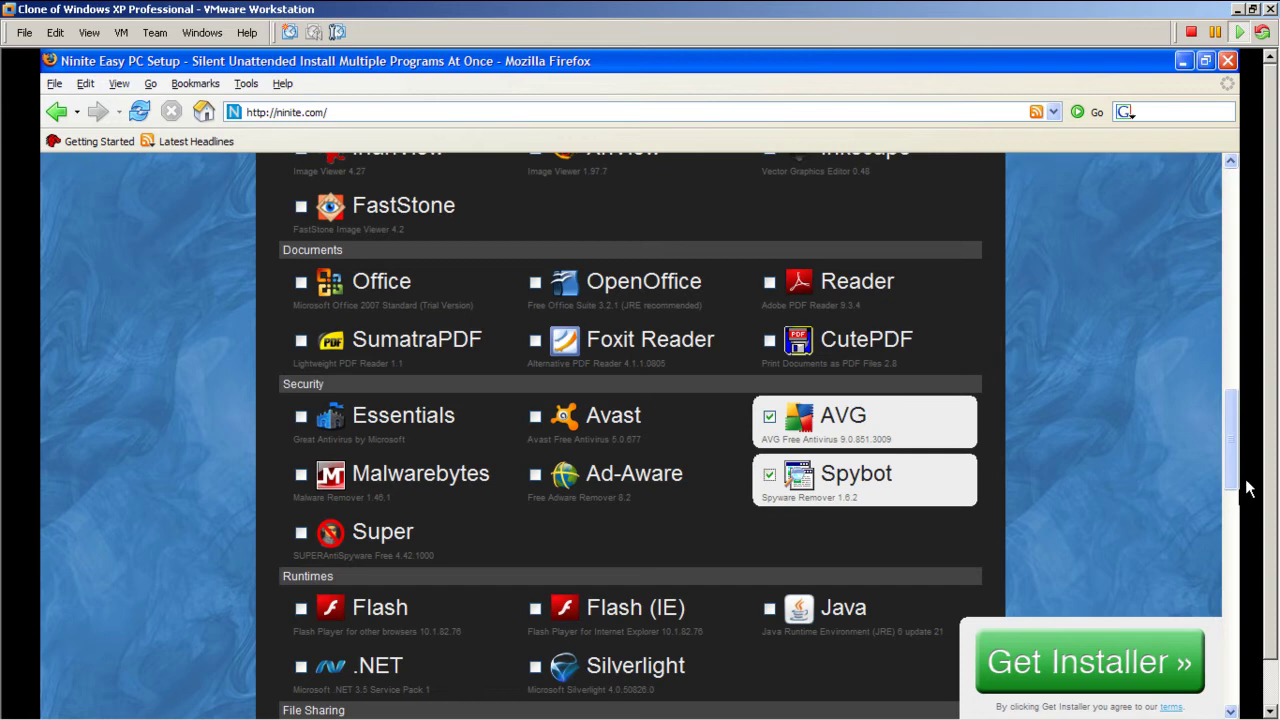
Scroll through the rest of the Ninite list and back up to the top.
scroll(1247, 488, down, 6)
scroll(1247, 488, down, 4)
scroll(1250, 508, down, 3)
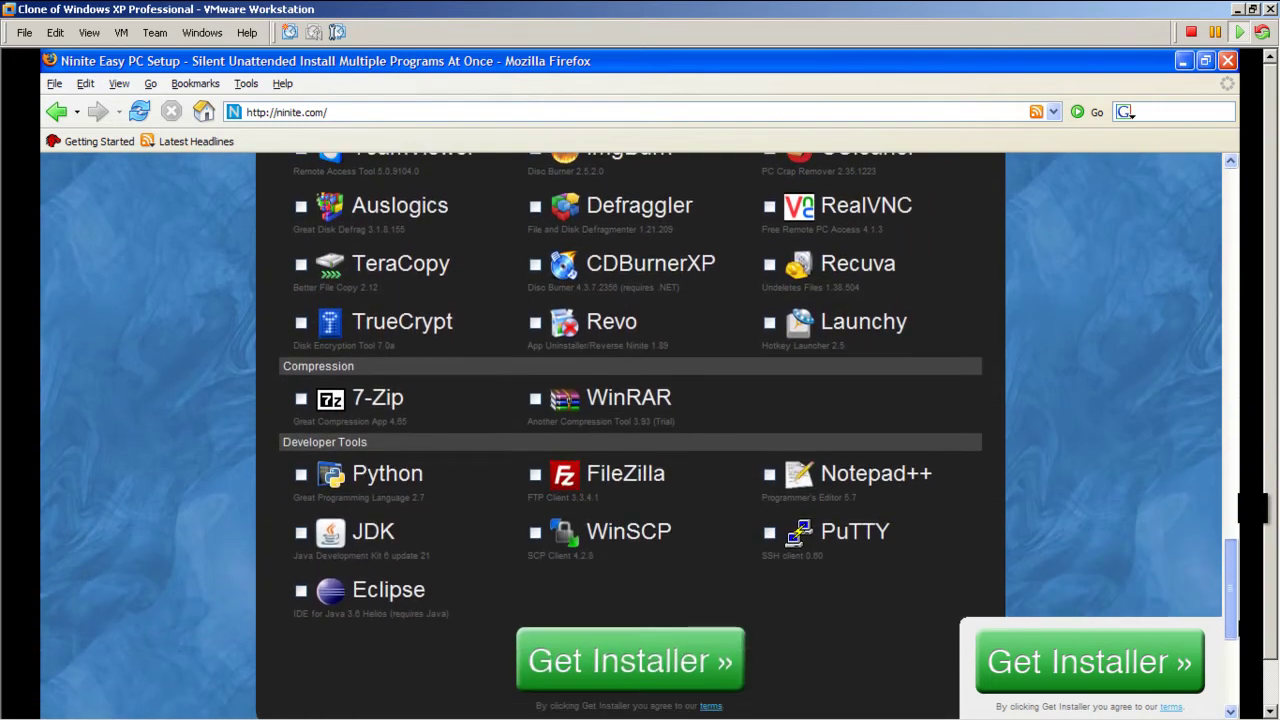
scroll(1250, 508, down, 1)
scroll(1250, 508, up, 4)
scroll(1250, 508, up, 6)
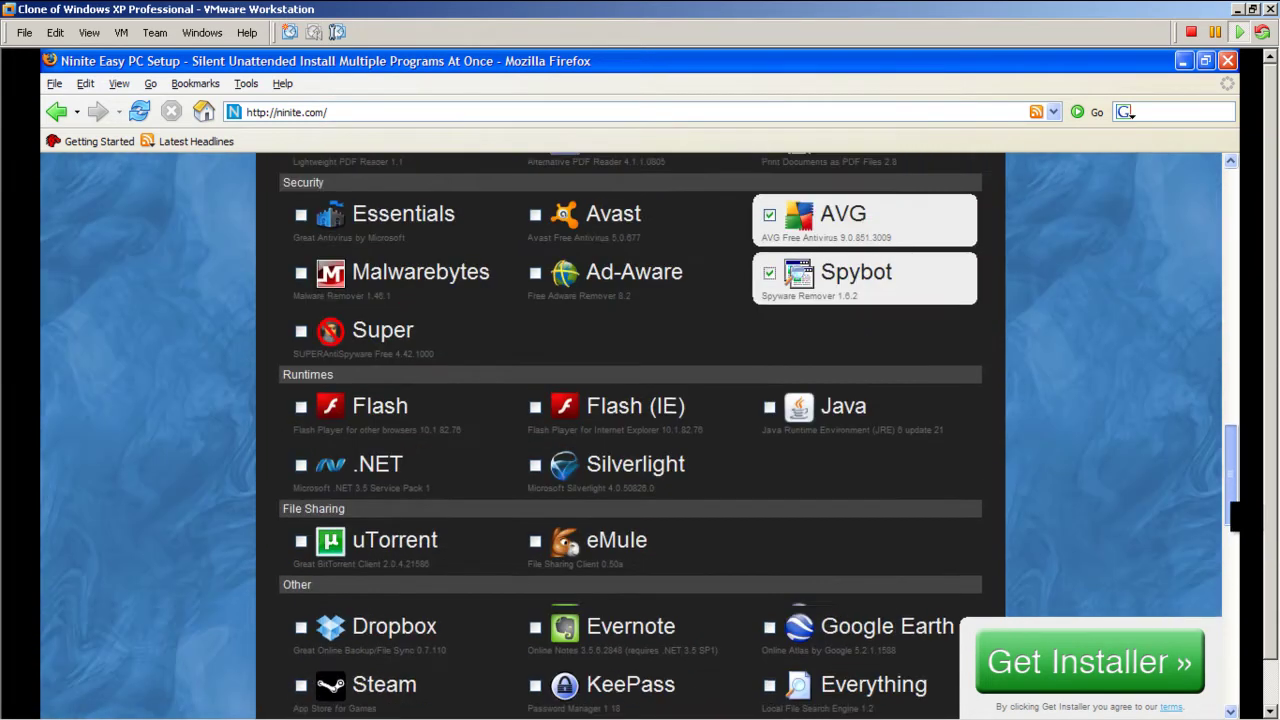
scroll(1250, 508, up, 5)
scroll(1233, 672, down, 18)
scroll(1233, 672, up, 5)
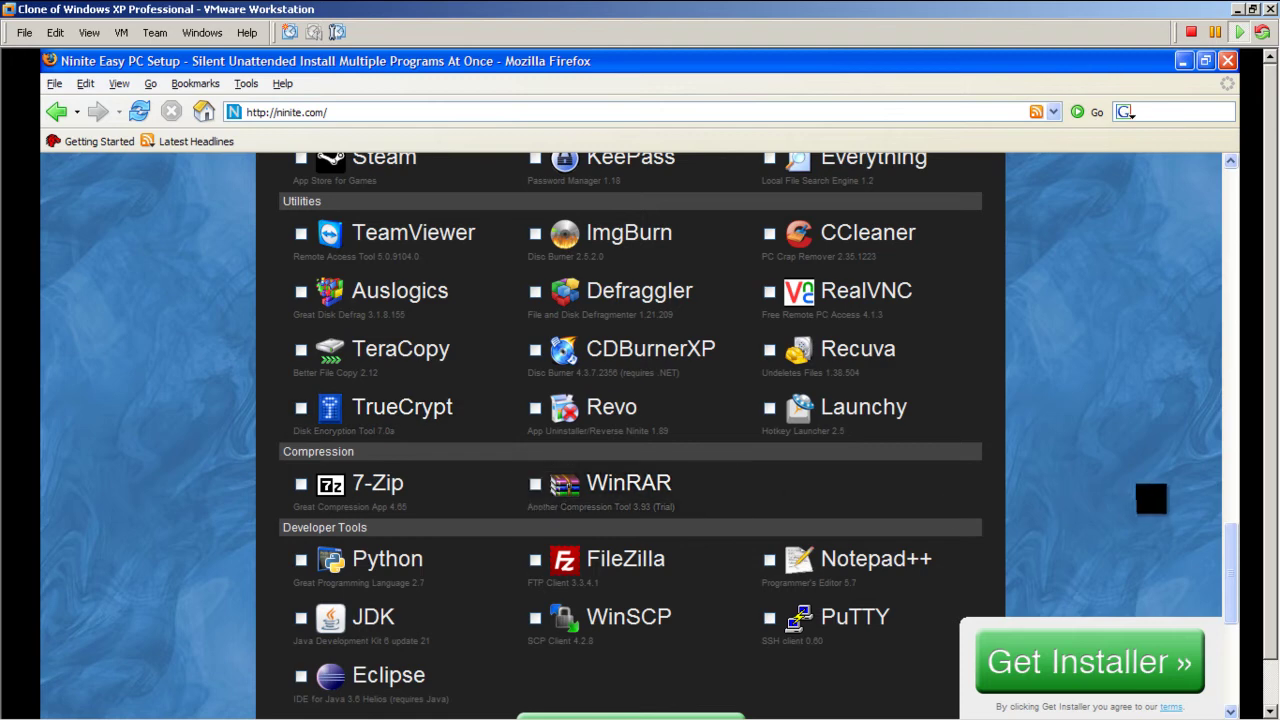
drag(1231, 565, 1238, 210)
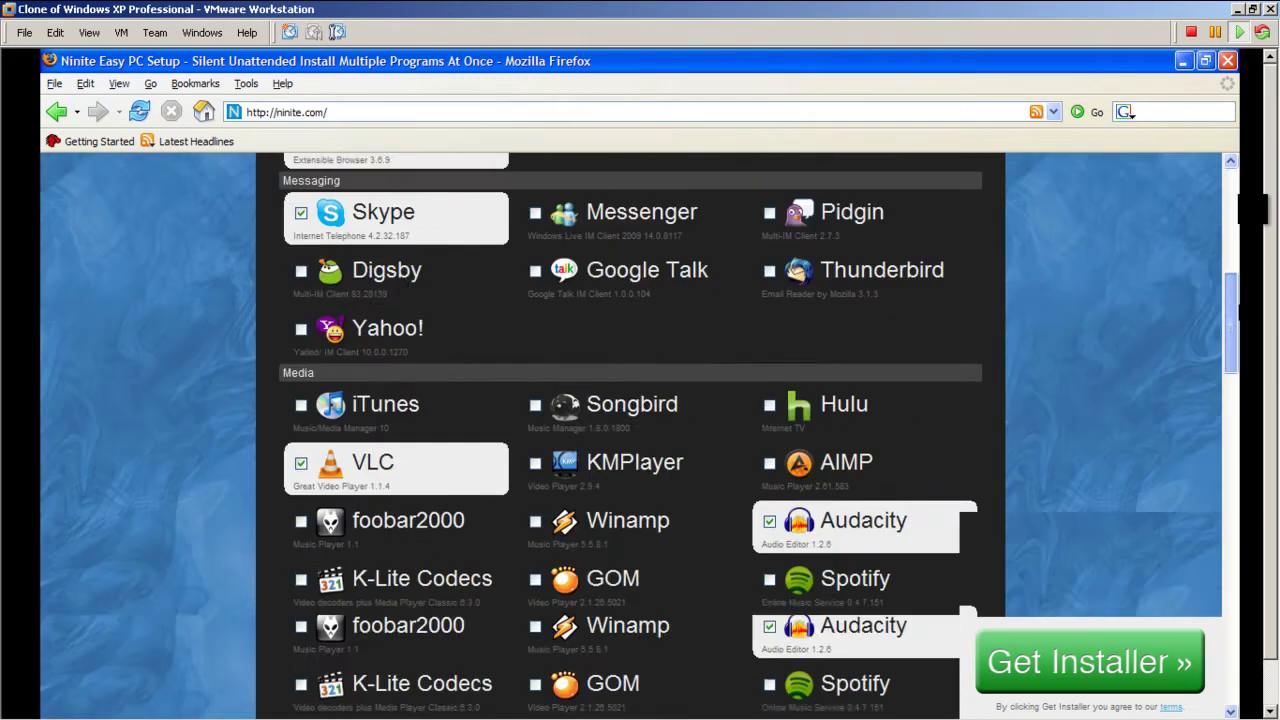
drag(1238, 310, 1238, 330)
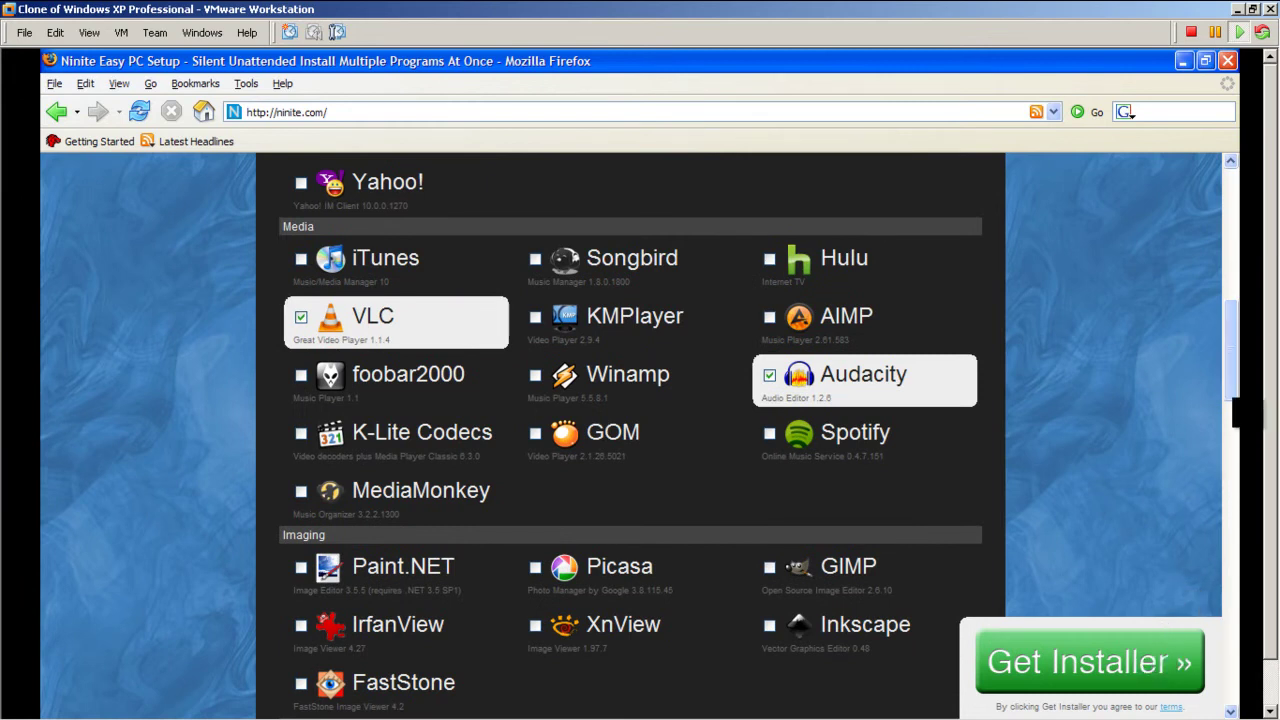
drag(1238, 414, 1046, 277)
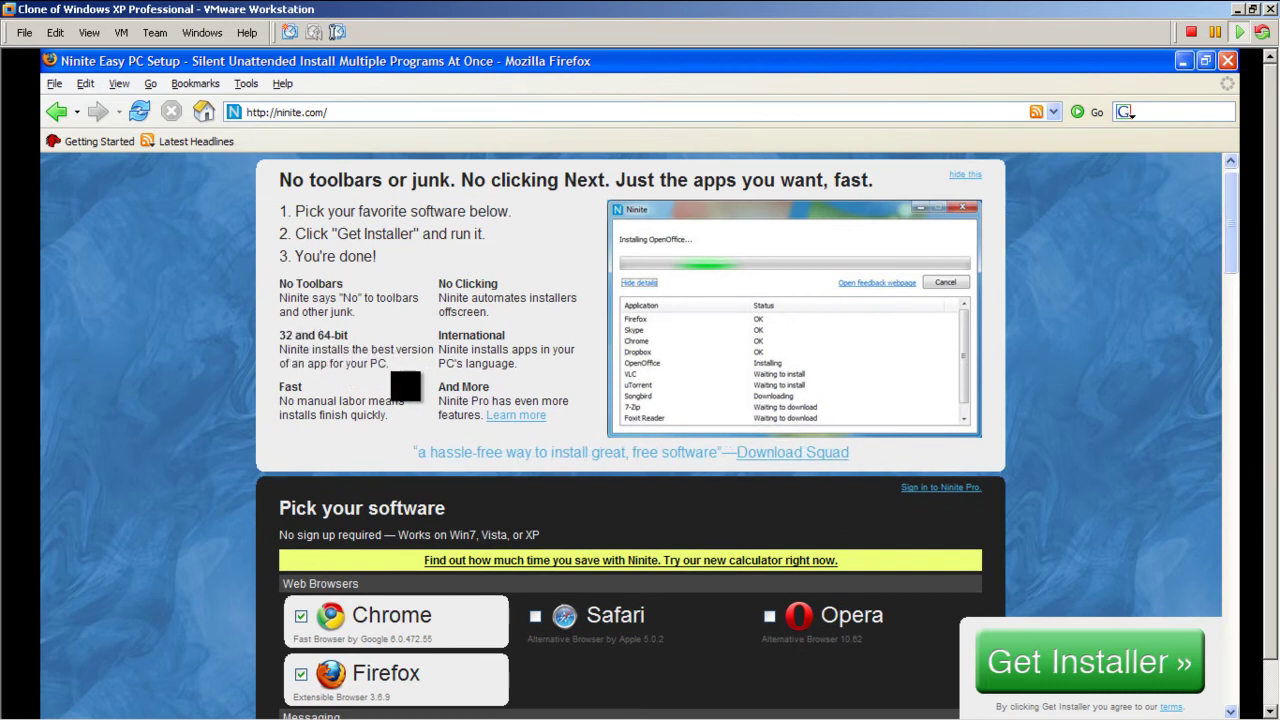
drag(390, 366, 280, 333)
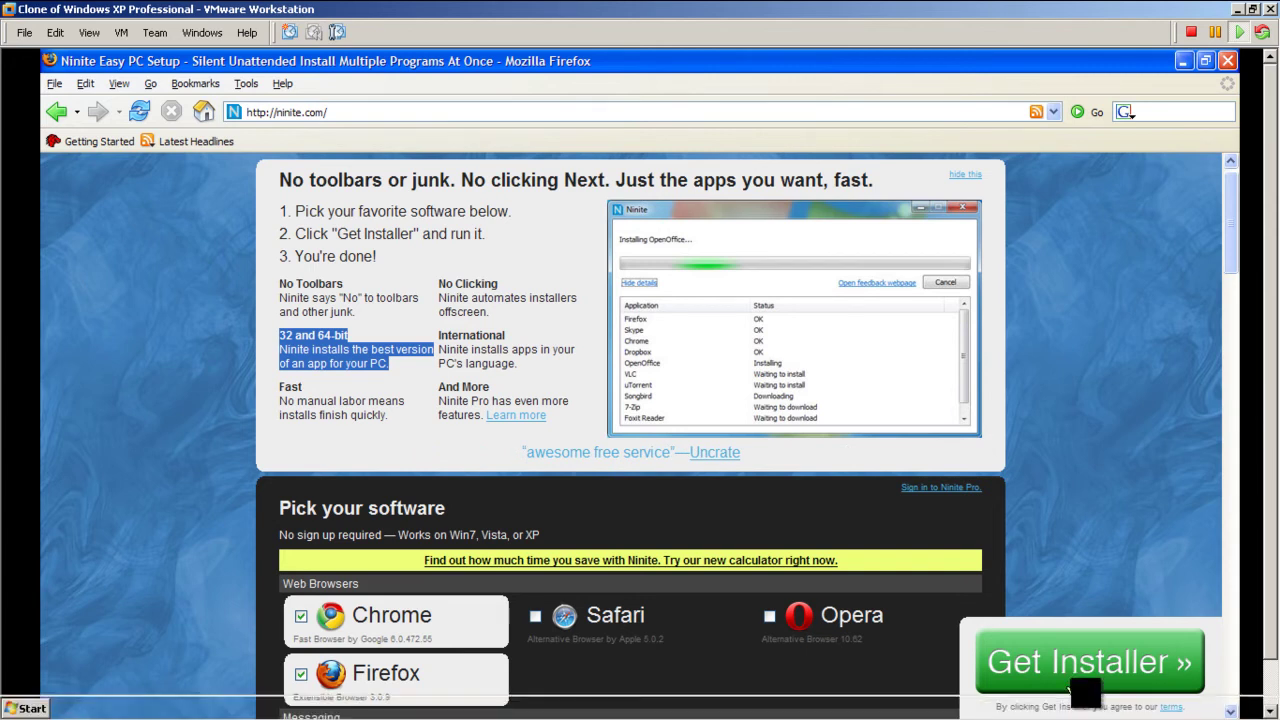
Request the Ninite installer for the chosen apps, accept the unencrypted-connection warning, and save the .exe.
click(1083, 683)
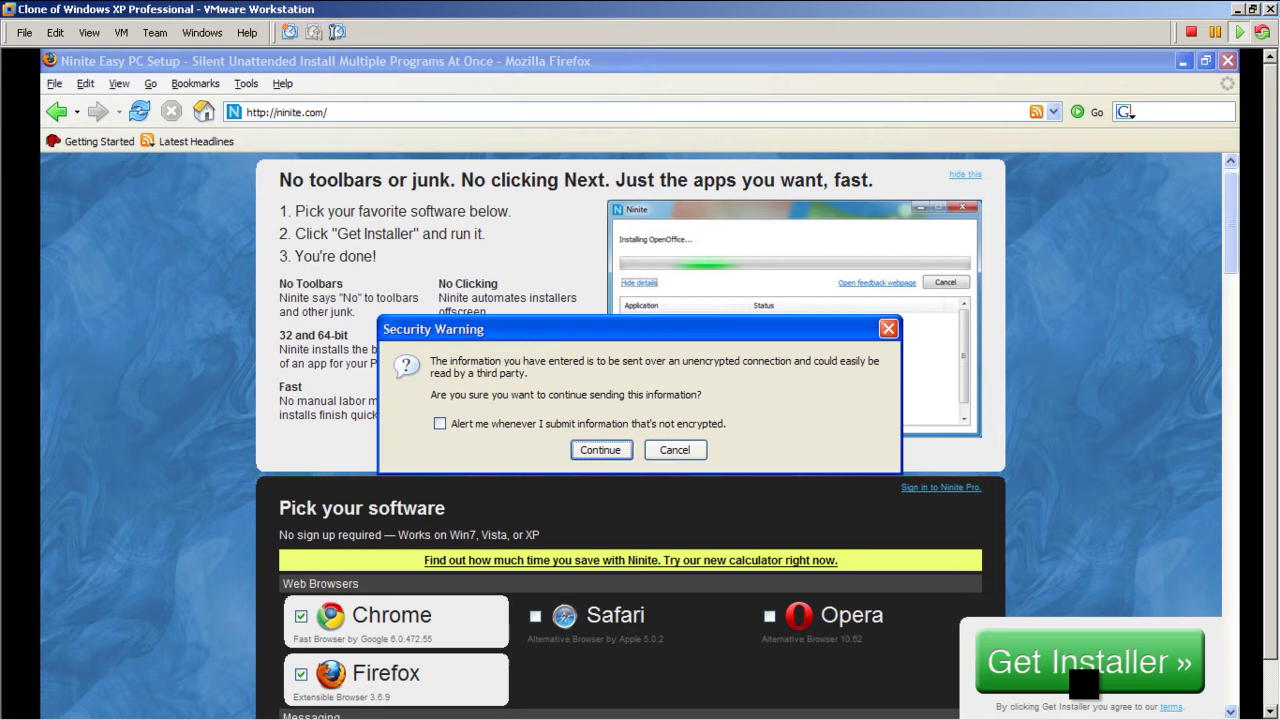
click(605, 452)
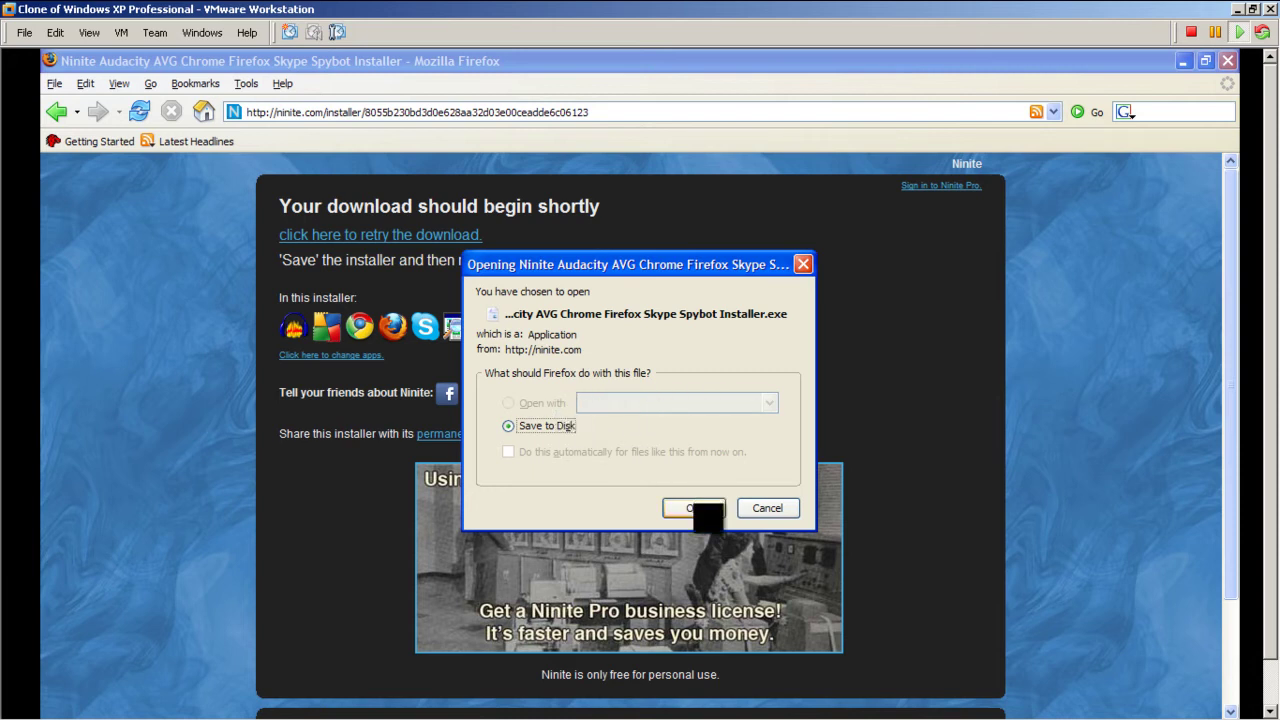
click(572, 428)
click(694, 508)
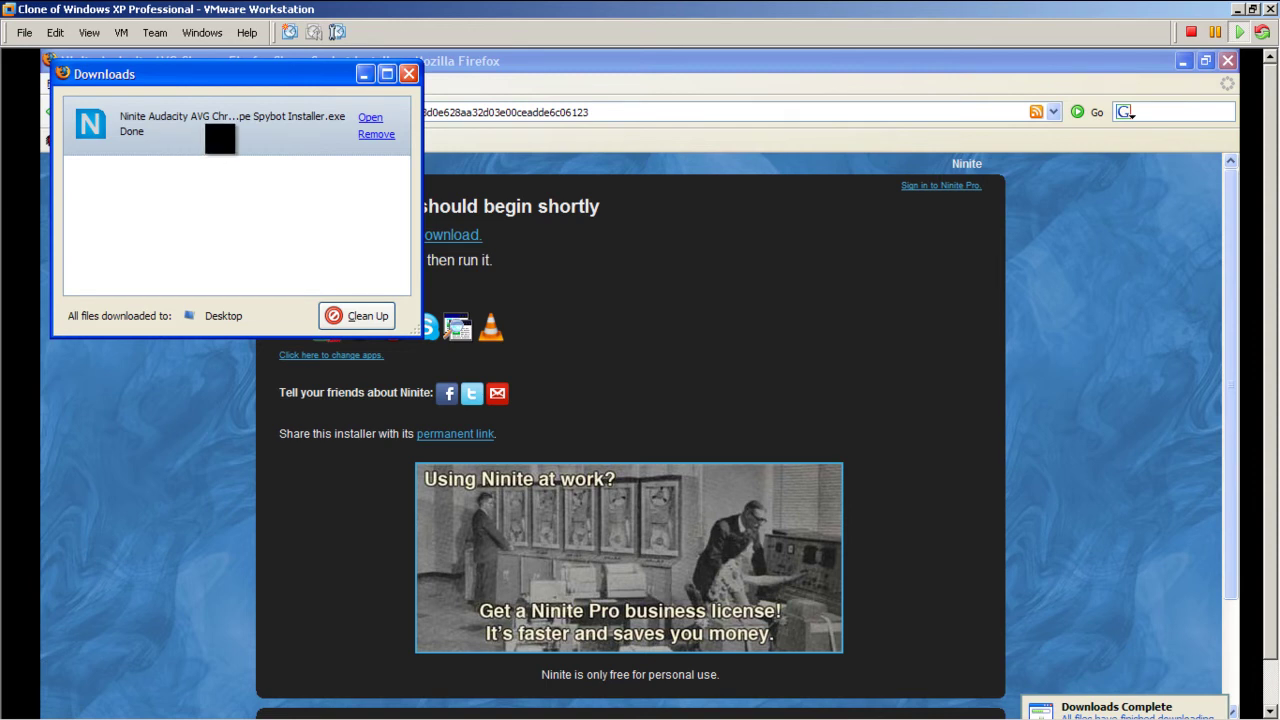
Run the downloaded Ninite installer, confirm the executable warning, and move its progress window aside.
double_click(220, 139)
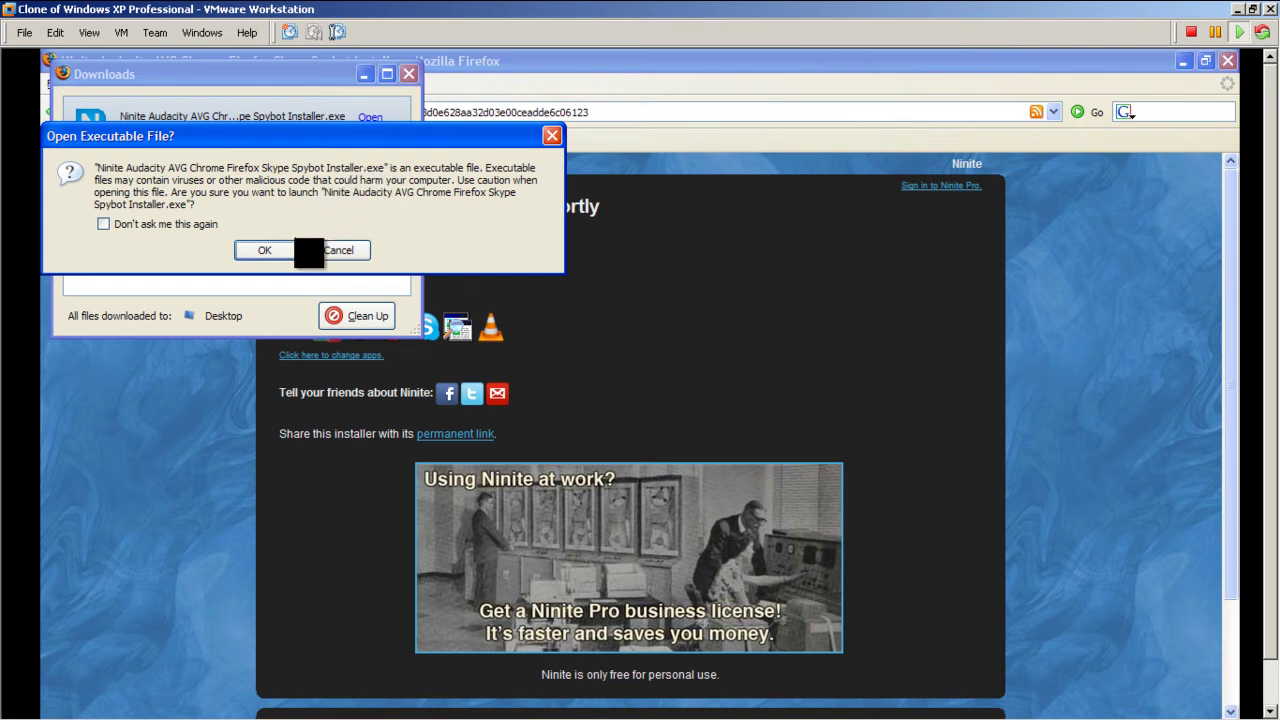
click(272, 253)
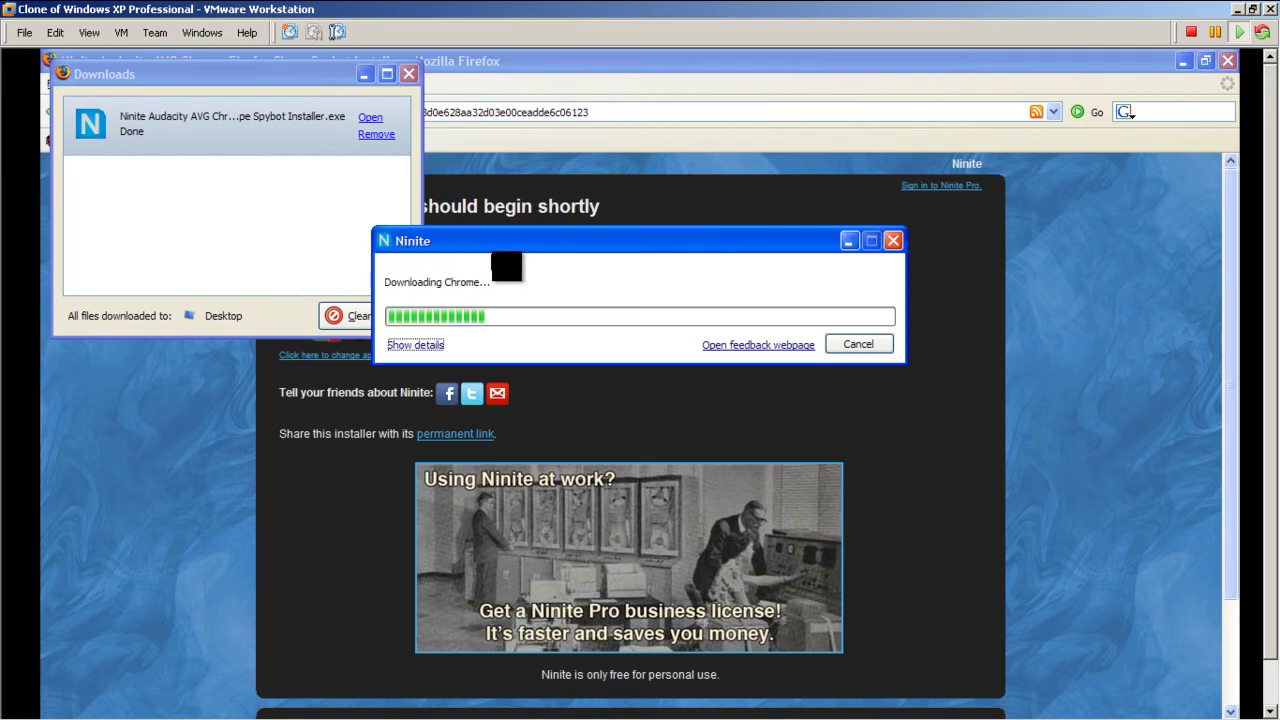
drag(492, 249, 480, 192)
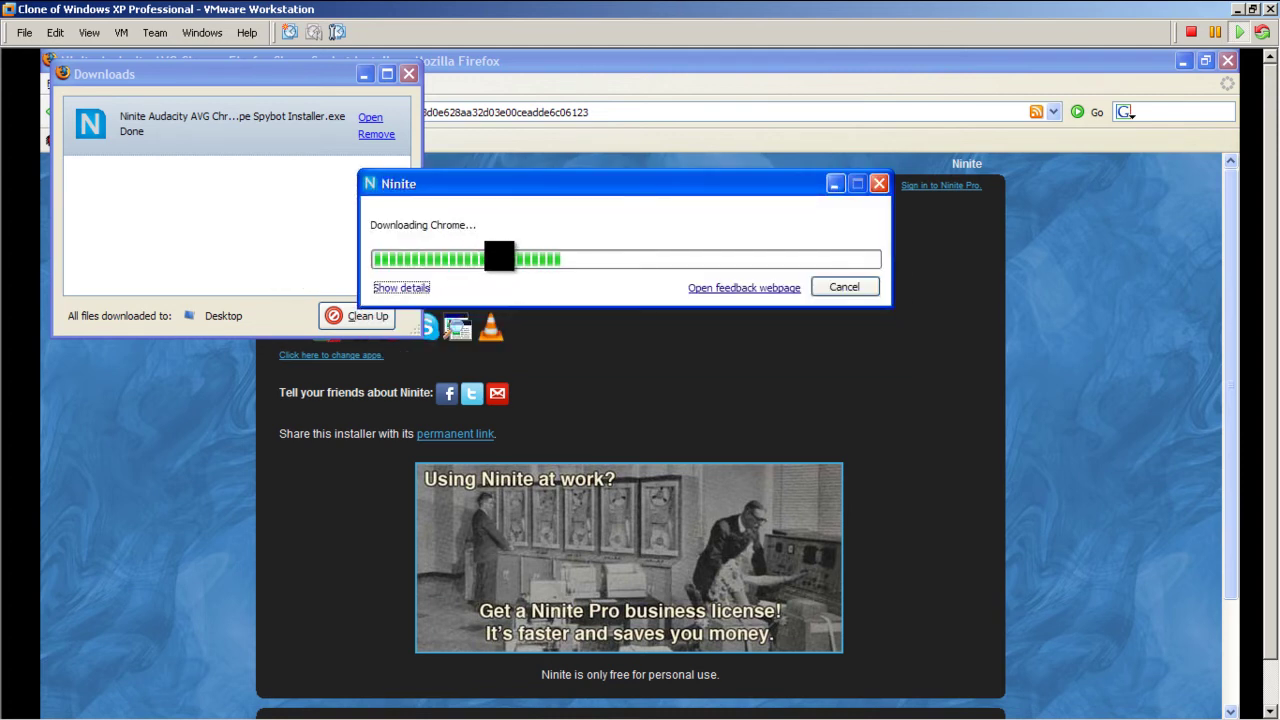
Expand Show details in the Ninite progress window to list each app's install status.
click(412, 288)
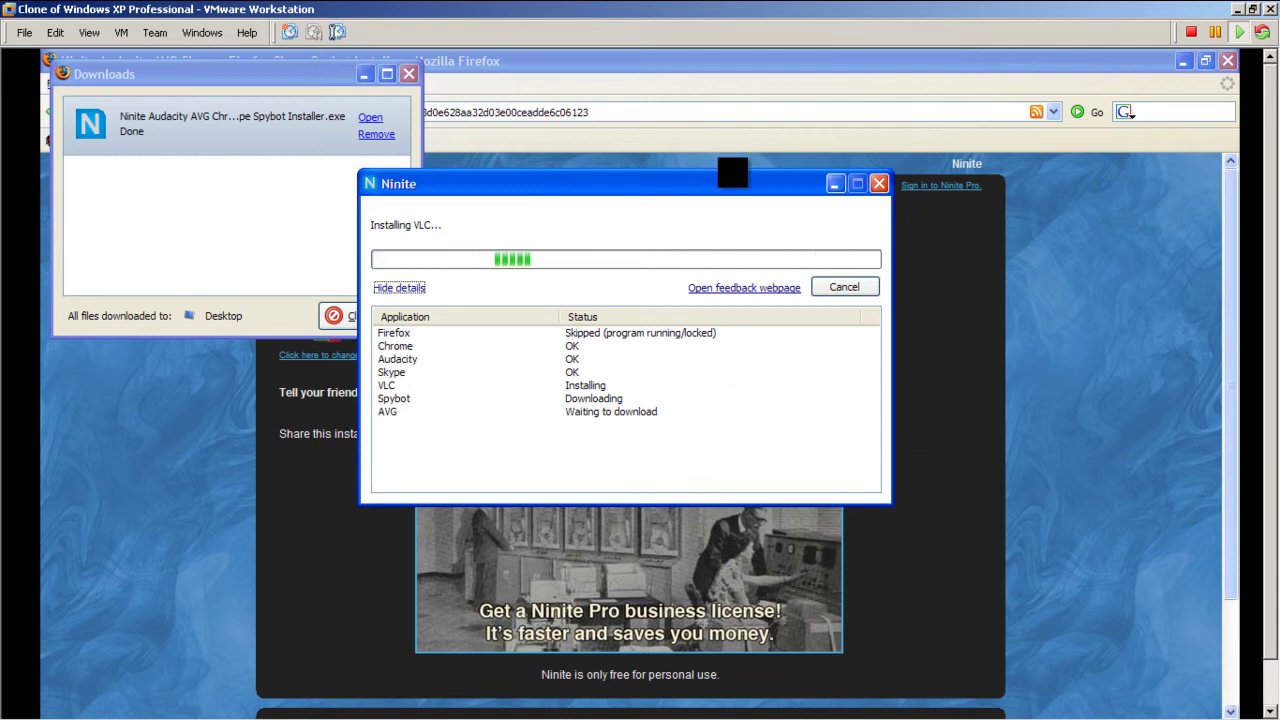
Drag the Ninite installer window to the left and back to the screen centre.
drag(740, 182, 283, 177)
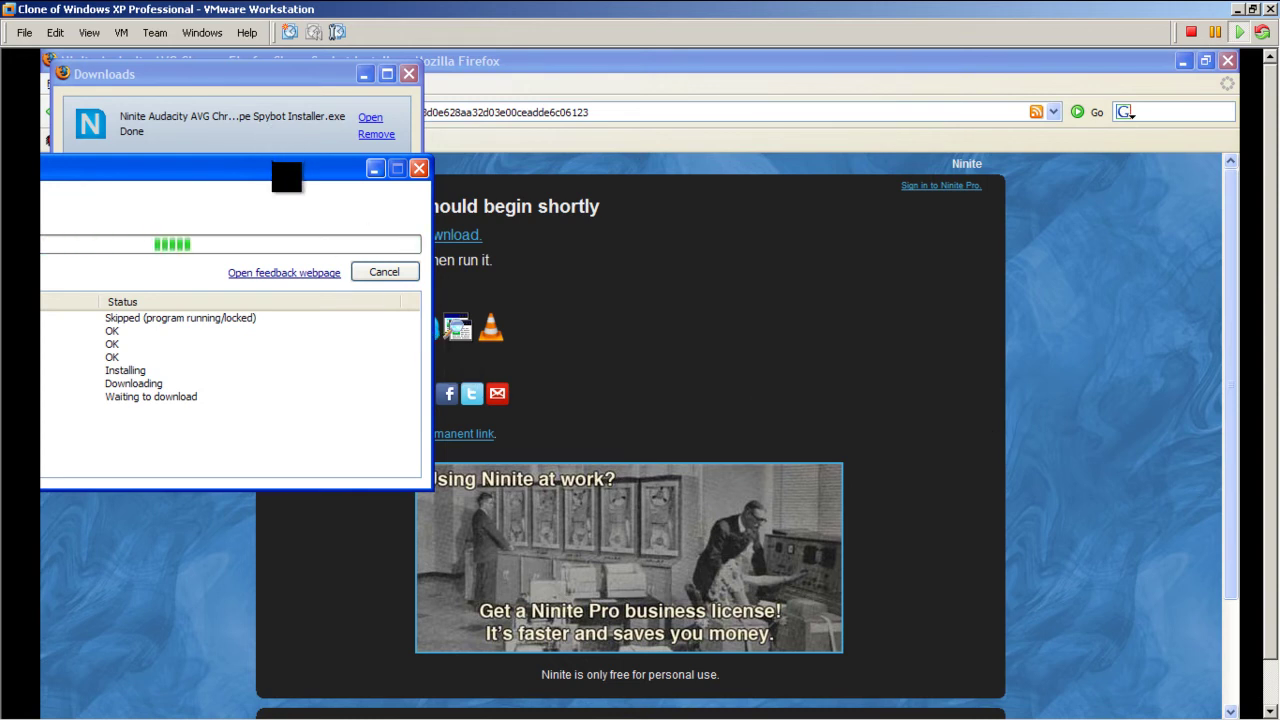
drag(286, 177, 656, 180)
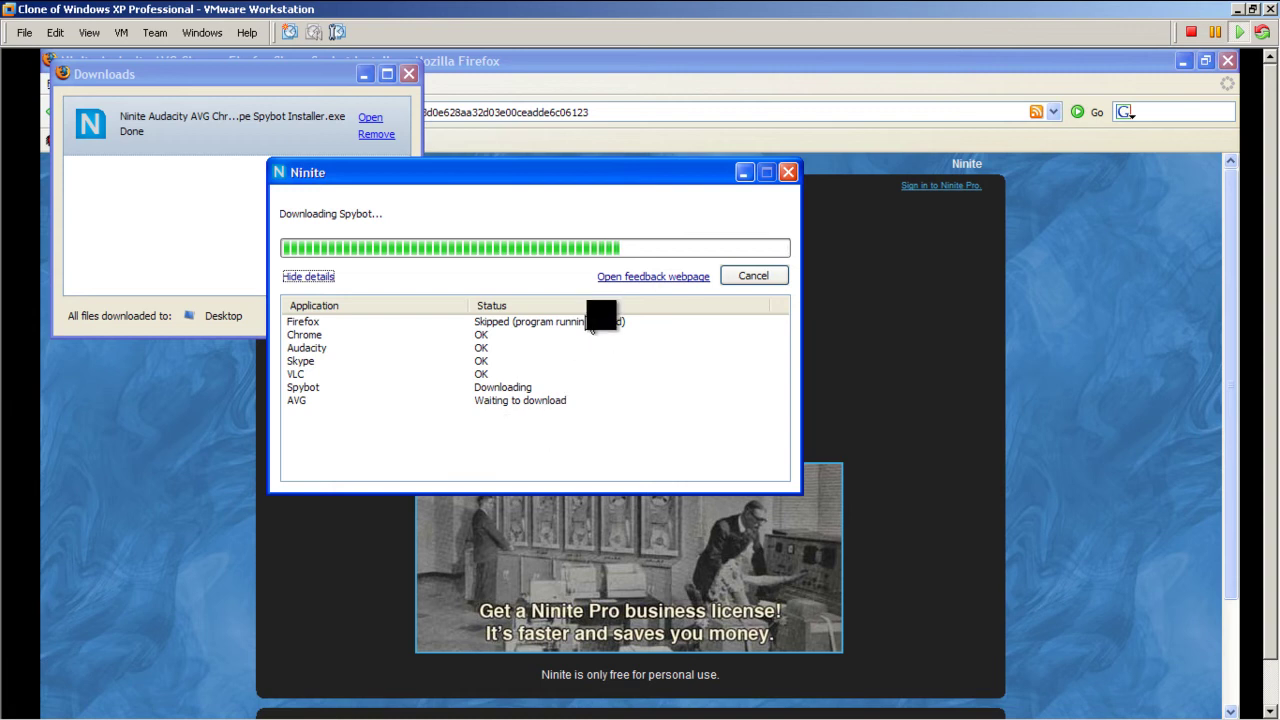
drag(617, 177, 213, 209)
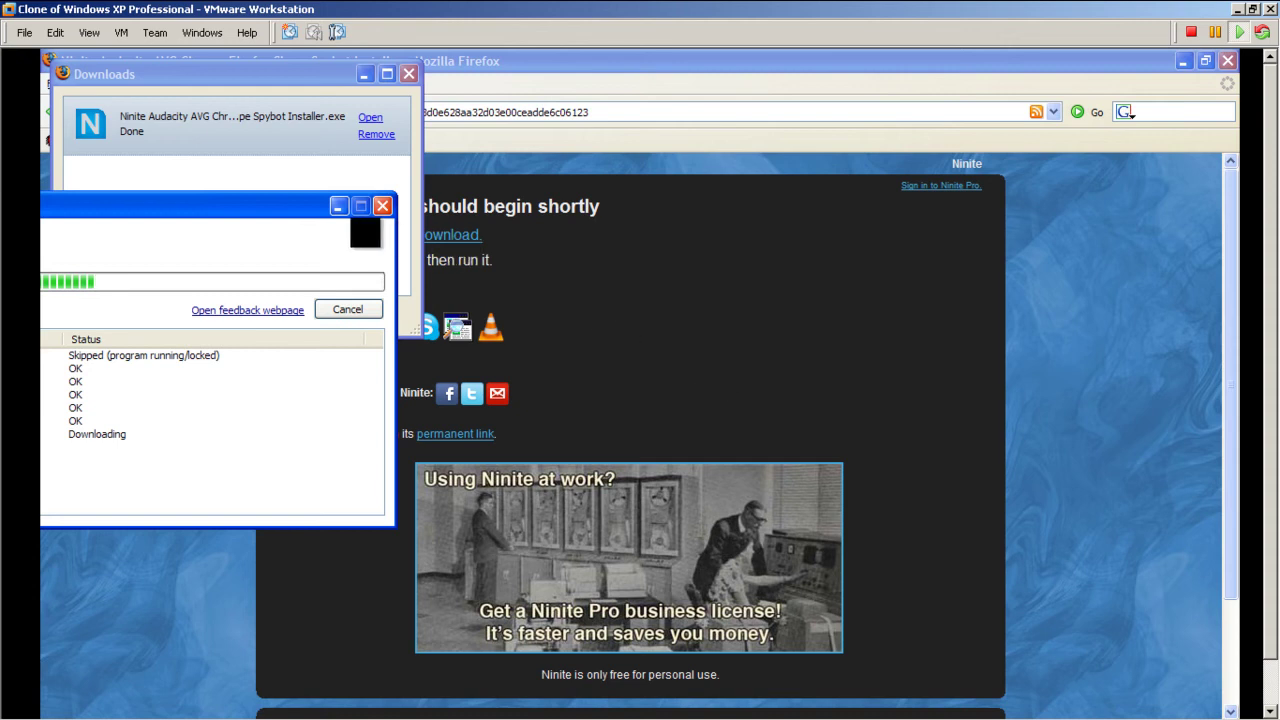
drag(280, 207, 740, 173)
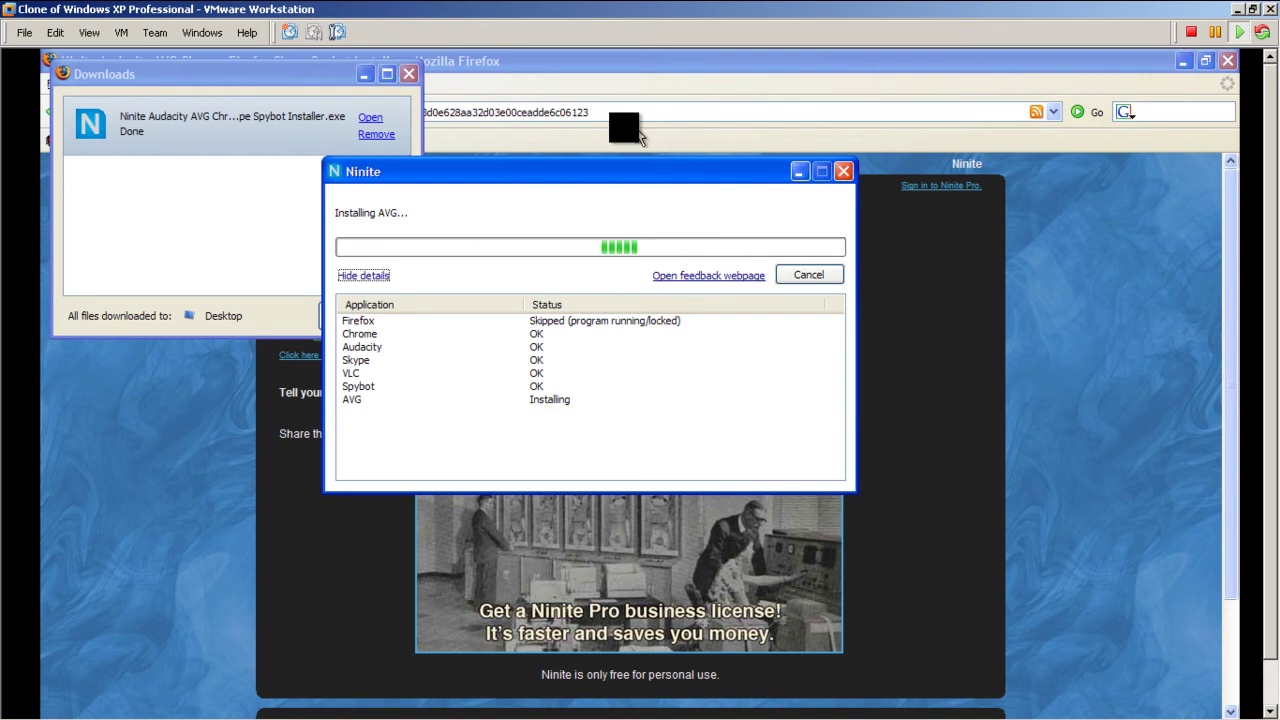
Close the Downloads list and Firefox, and move the Ninite installer file to the desktop's upper right.
click(408, 74)
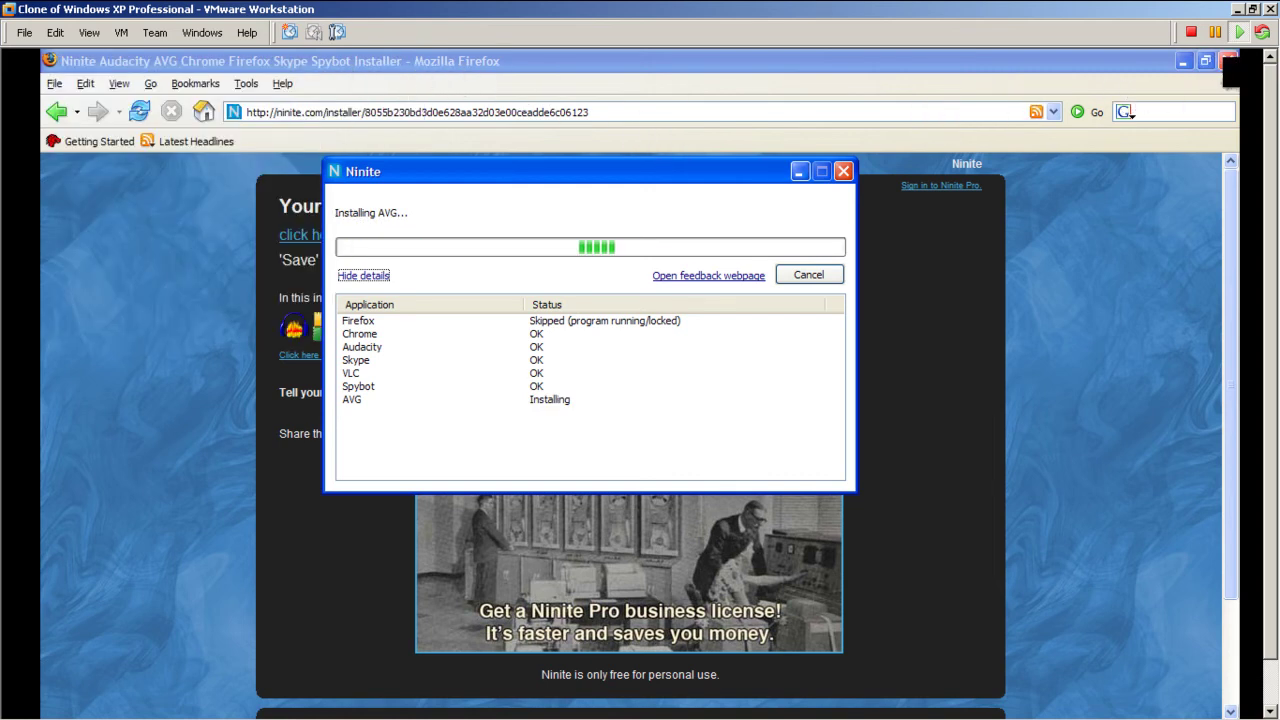
click(1183, 61)
drag(650, 172, 679, 132)
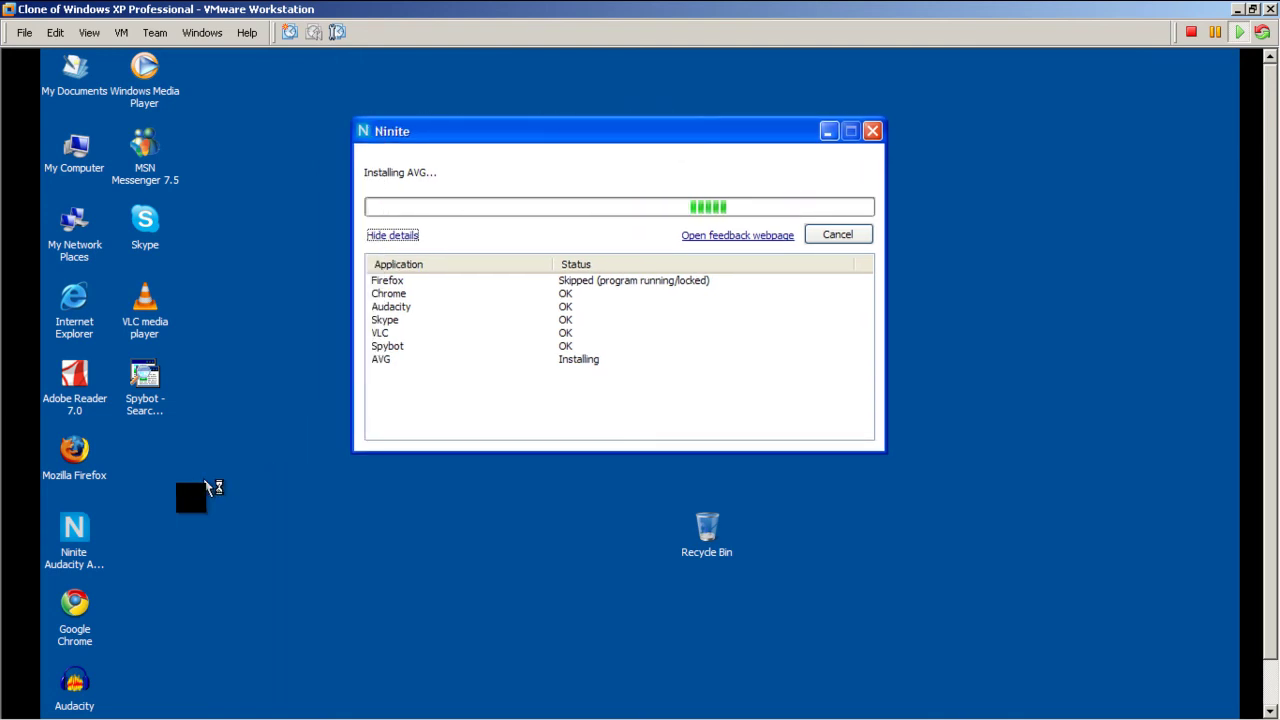
mouse_move(77, 541)
mouse_down()
mouse_move(1045, 195)
mouse_move(1075, 230)
mouse_up()
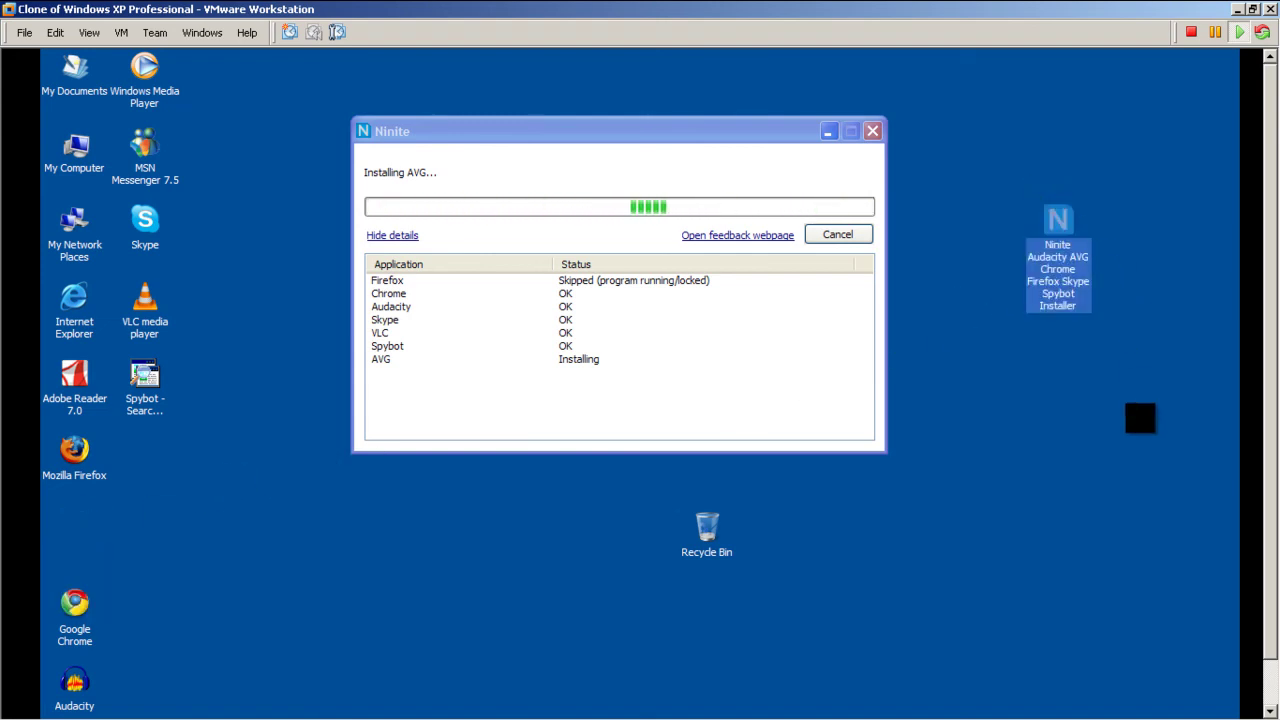
Check the Ninite installer file's Properties, cancel them, and move the progress window to the upper right.
right_click(1049, 227)
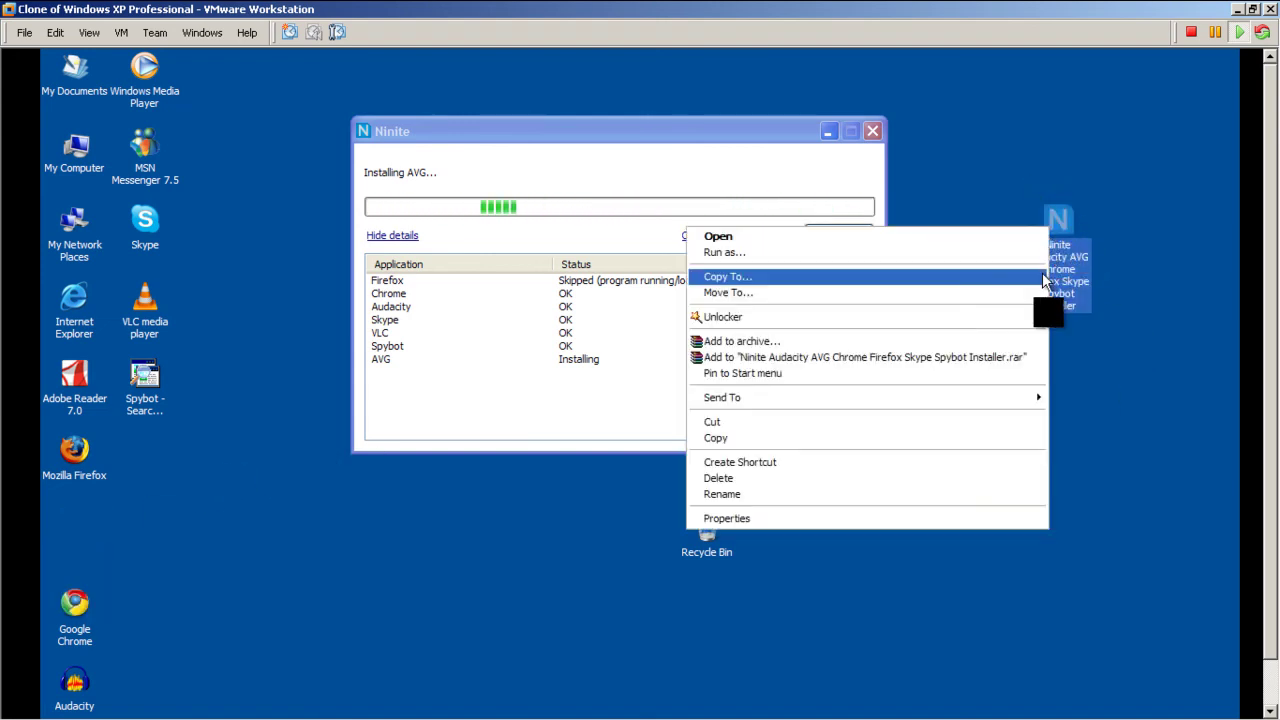
click(997, 519)
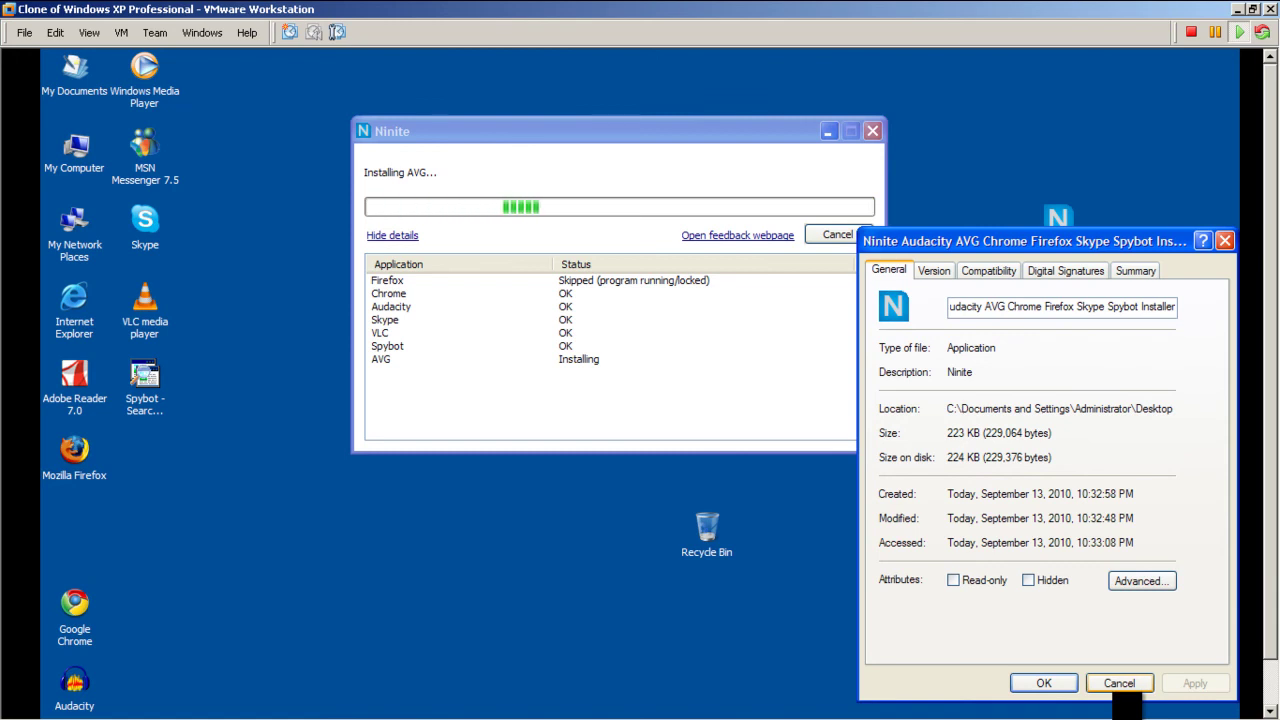
click(1120, 688)
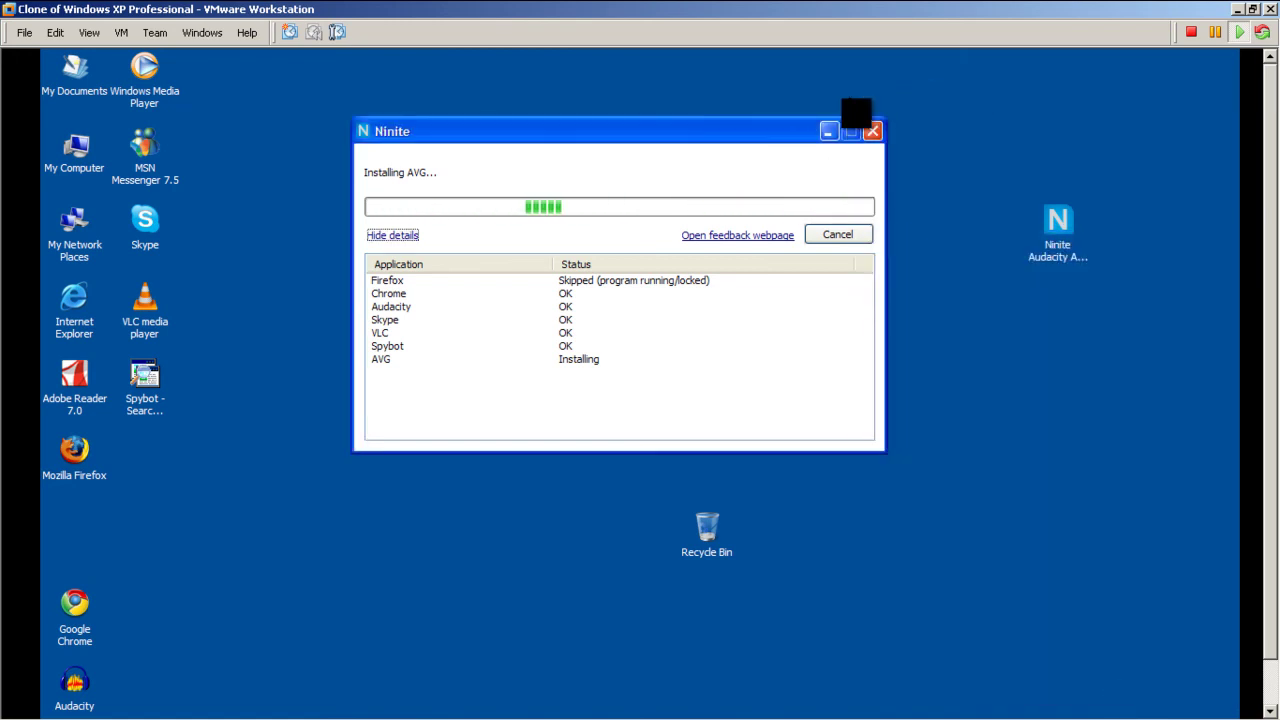
drag(799, 138, 1150, 97)
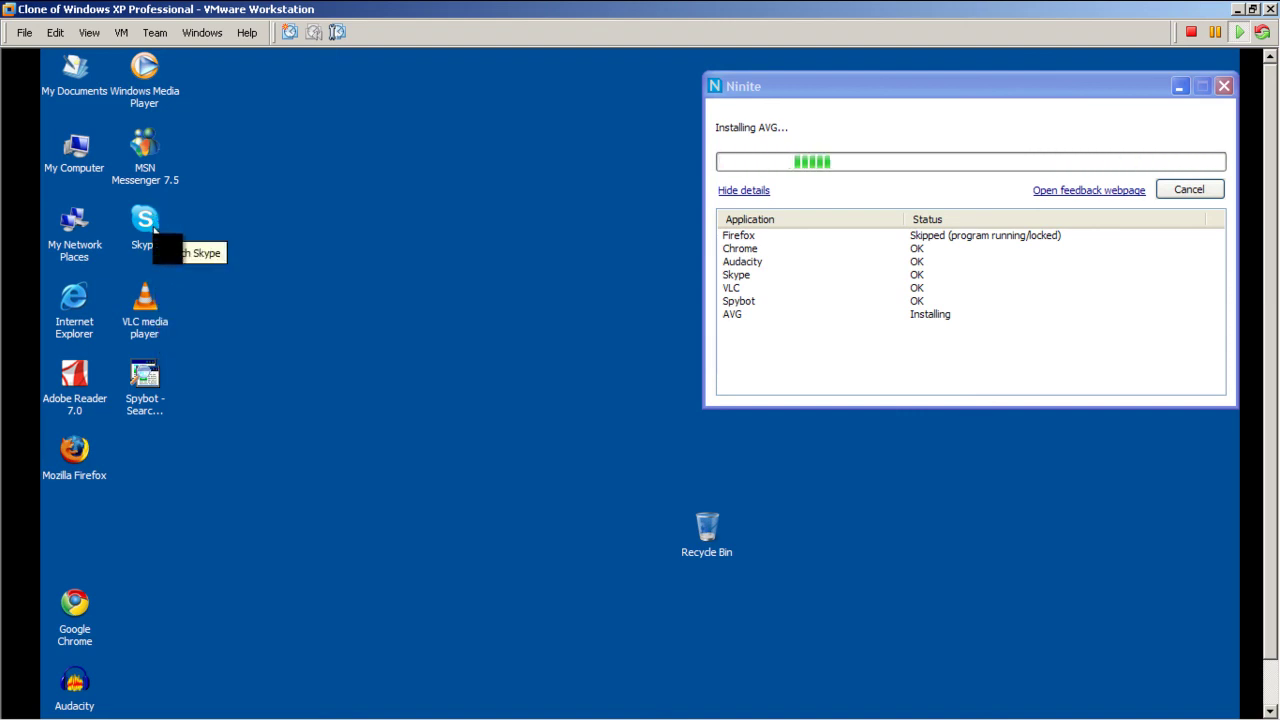
click(74, 595)
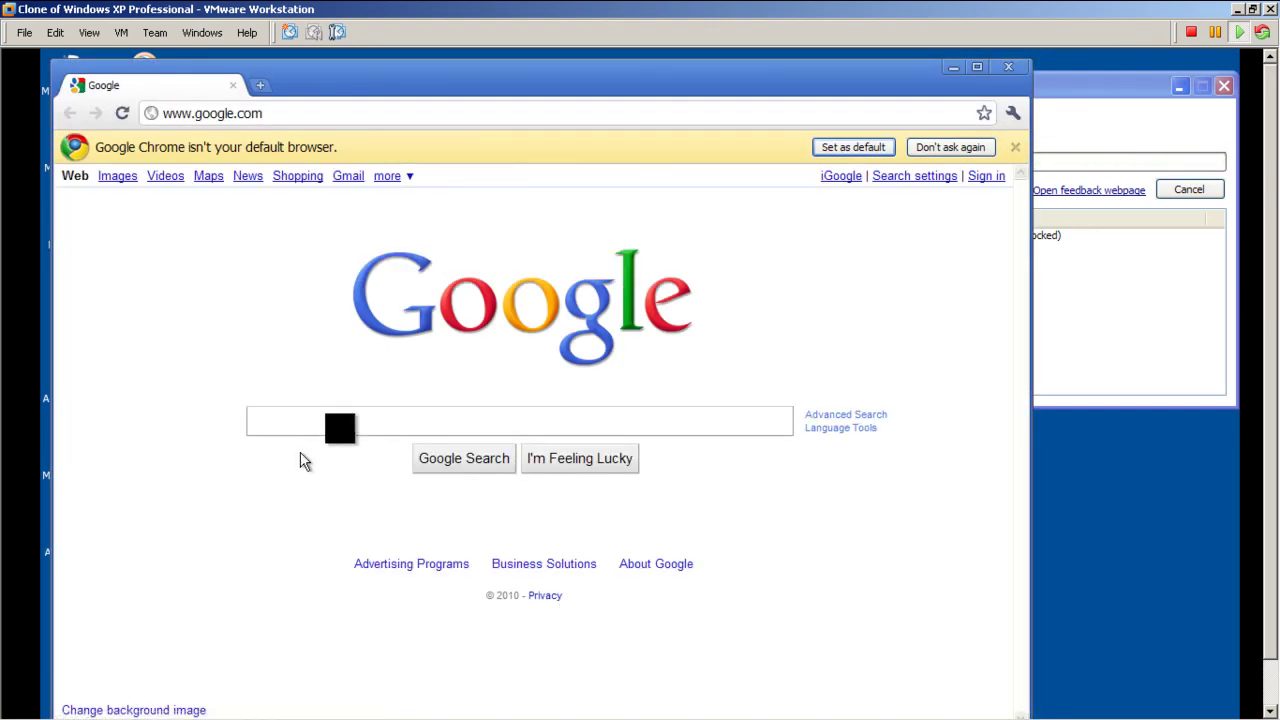
click(977, 66)
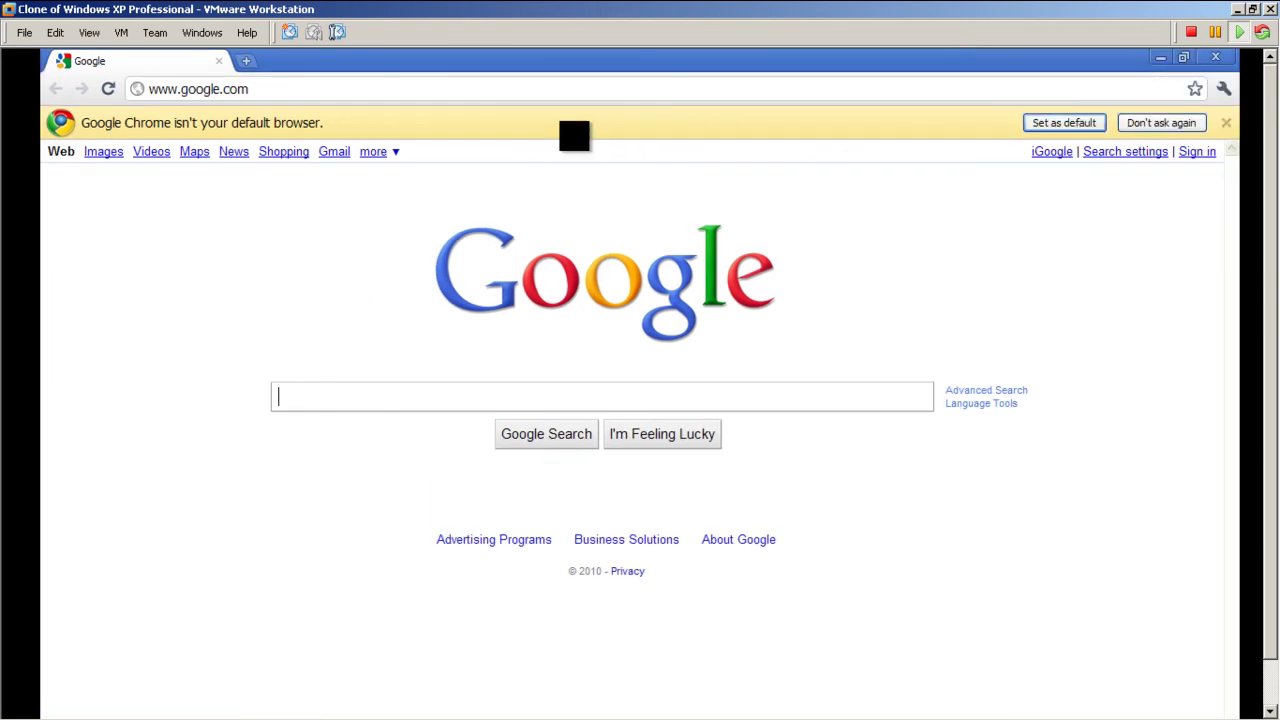
click(1215, 57)
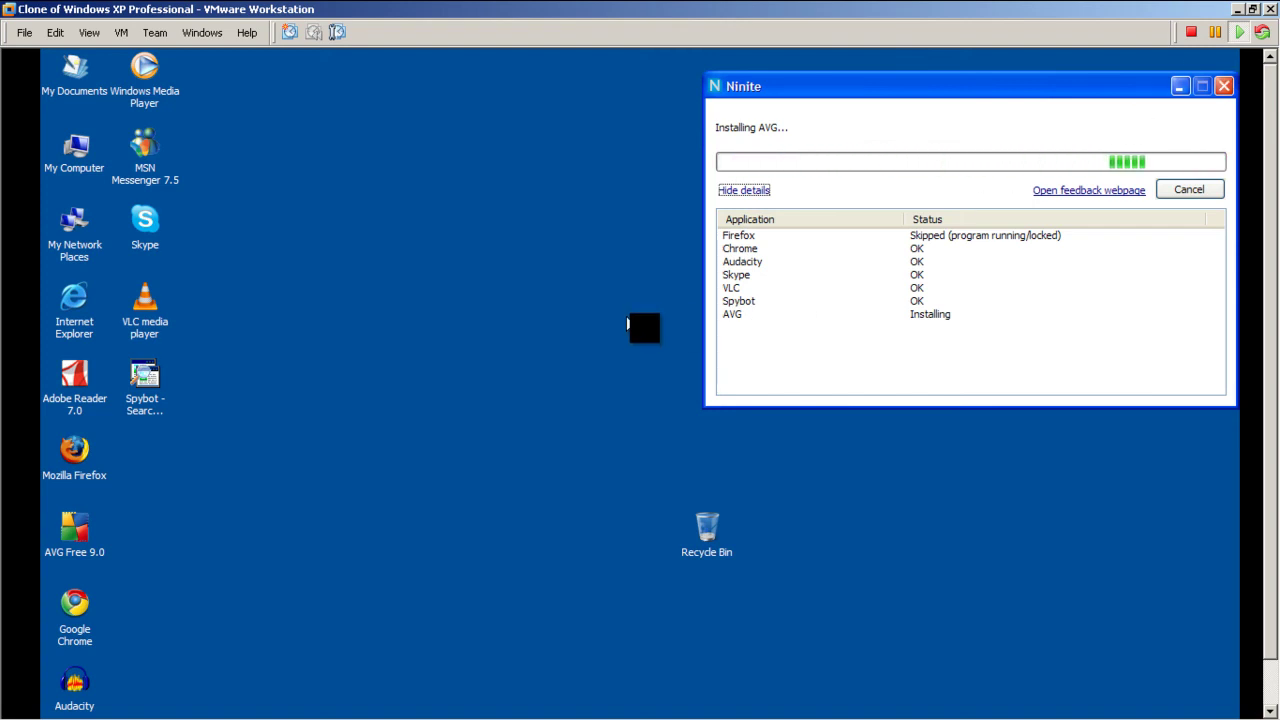
Move the Ninite window to the centre and close it once it reports Finished.
drag(900, 96, 592, 140)
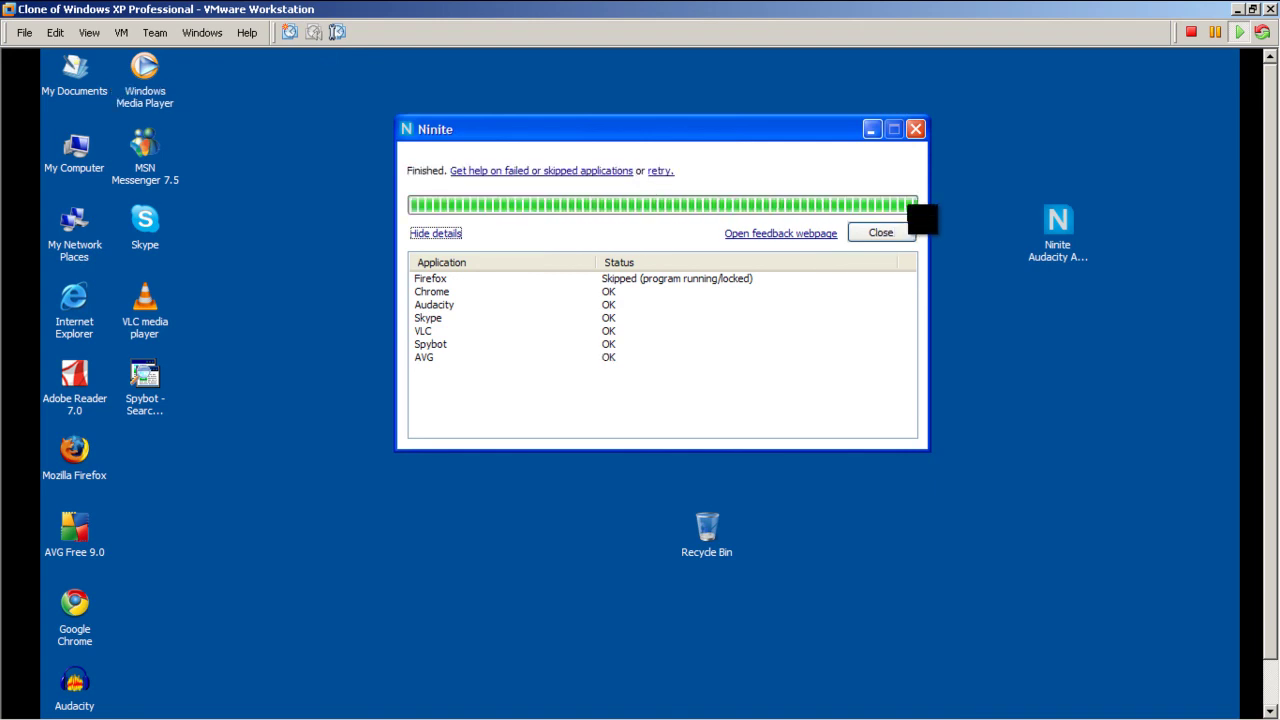
click(890, 234)
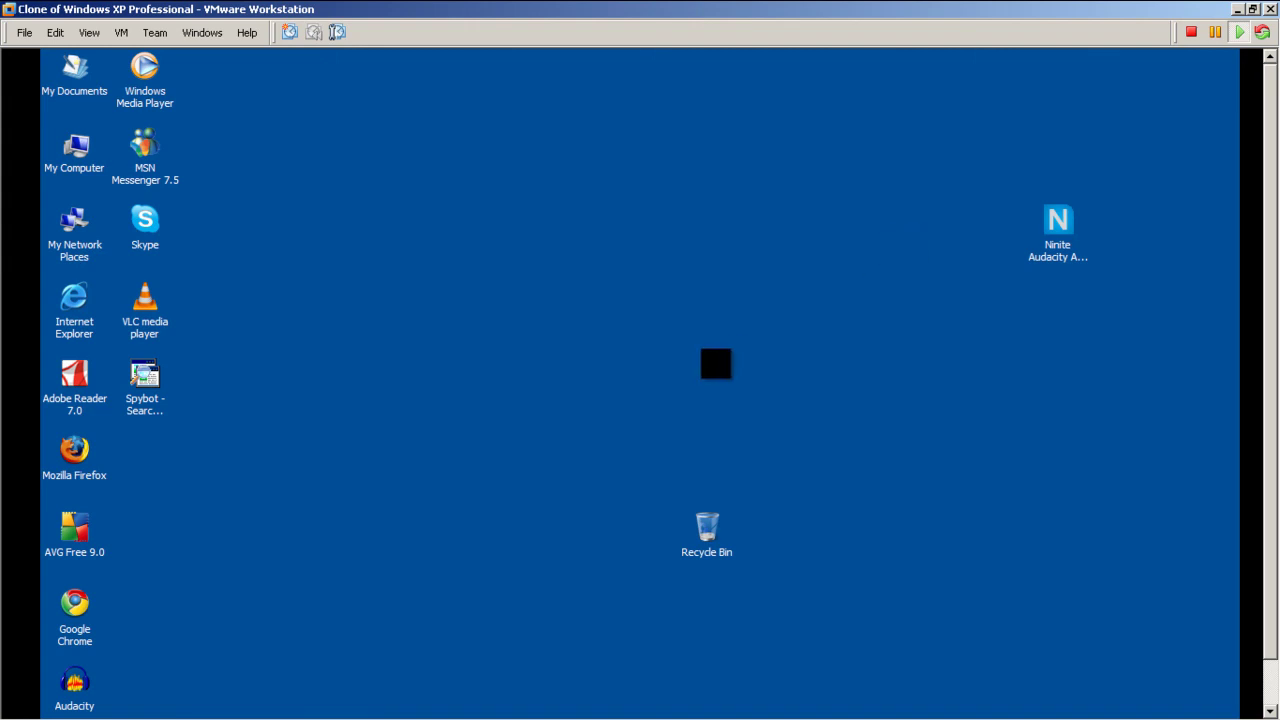